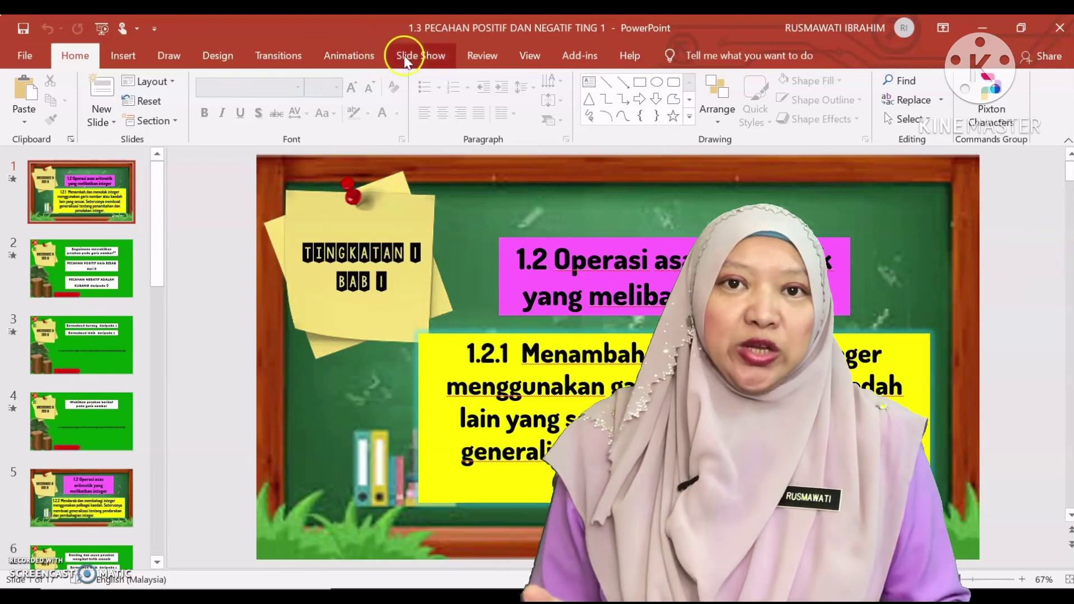
Switch to the Slide Show tab for the '1.3 PECAHAN POSITIF DAN NEGATIF TING 1' presentation.
{"action": "left_click", "coordinate": [403, 56]}
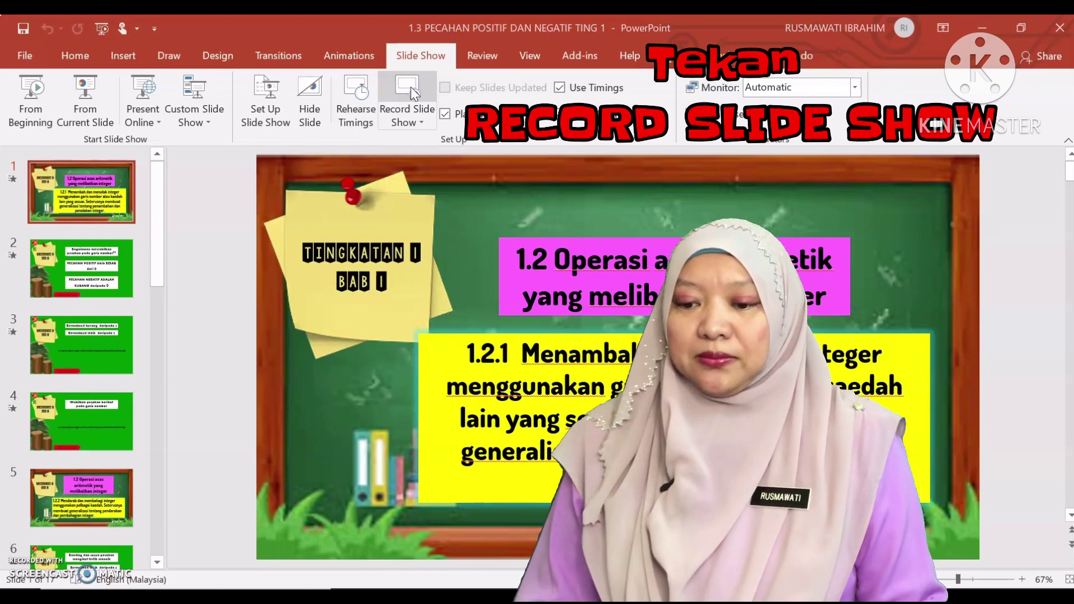
Launch Record Slide Show to open the recorder on the '1.2 Operasi asas aritmetik' slide.
{"action": "left_click", "coordinate": [411, 86]}
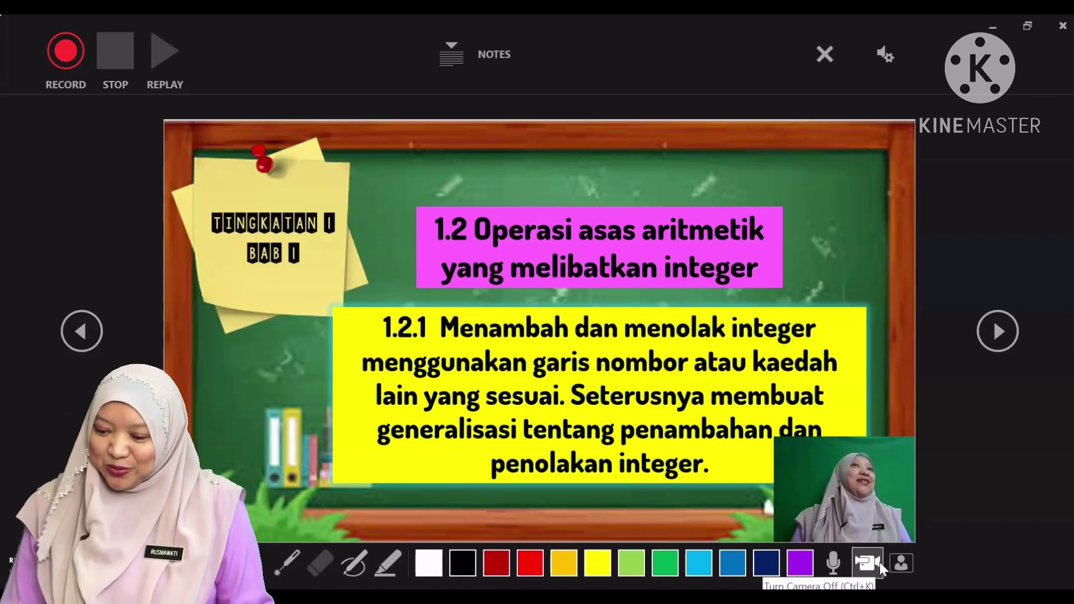
{"action": "left_click", "coordinate": [895, 568]}
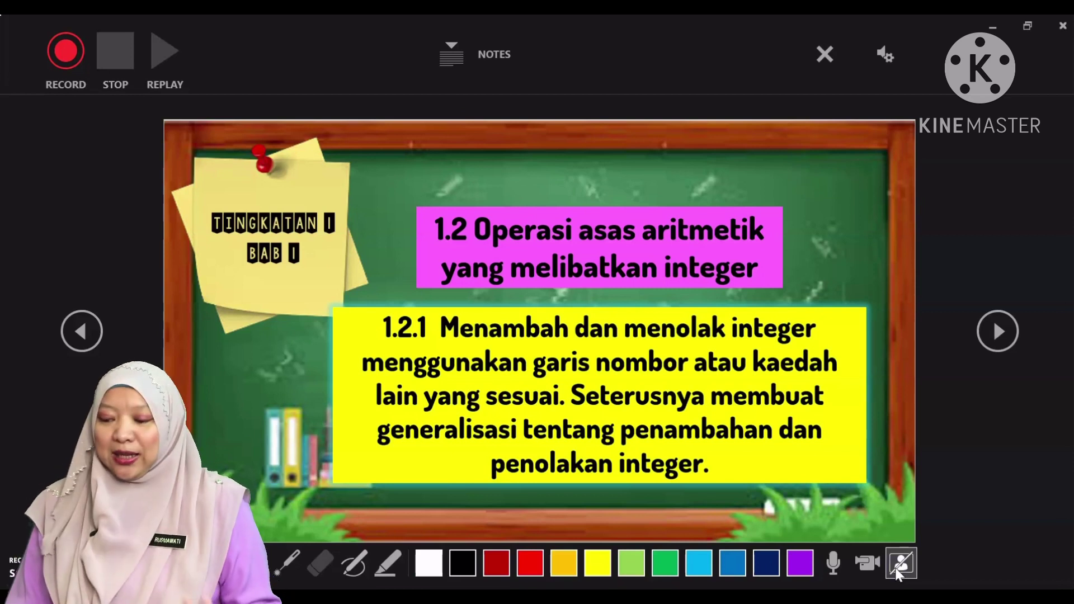
{"action": "left_click", "coordinate": [897, 569]}
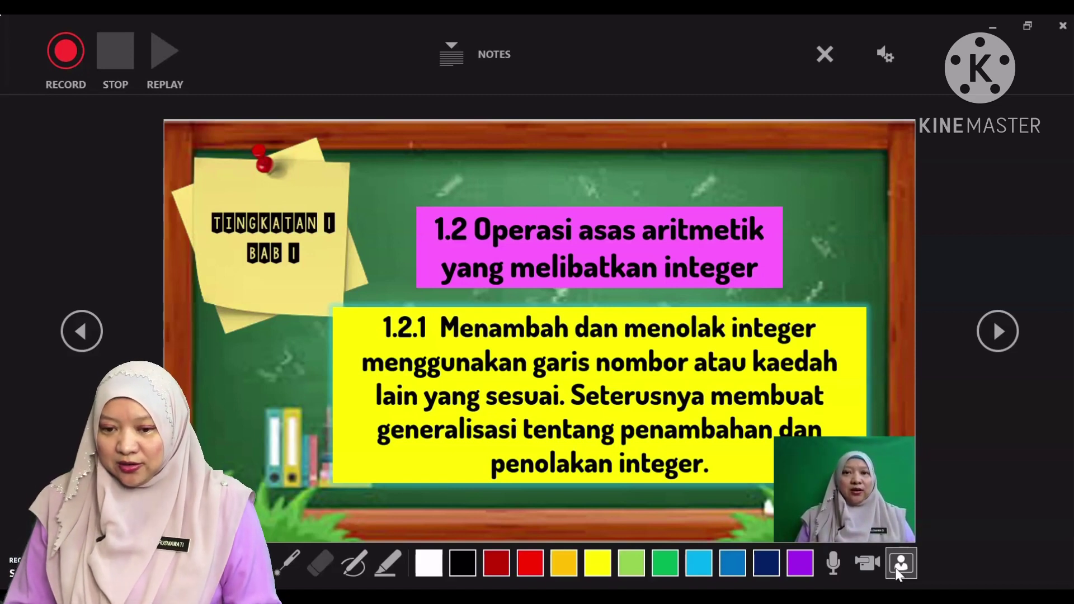
{"action": "left_click", "coordinate": [866, 439]}
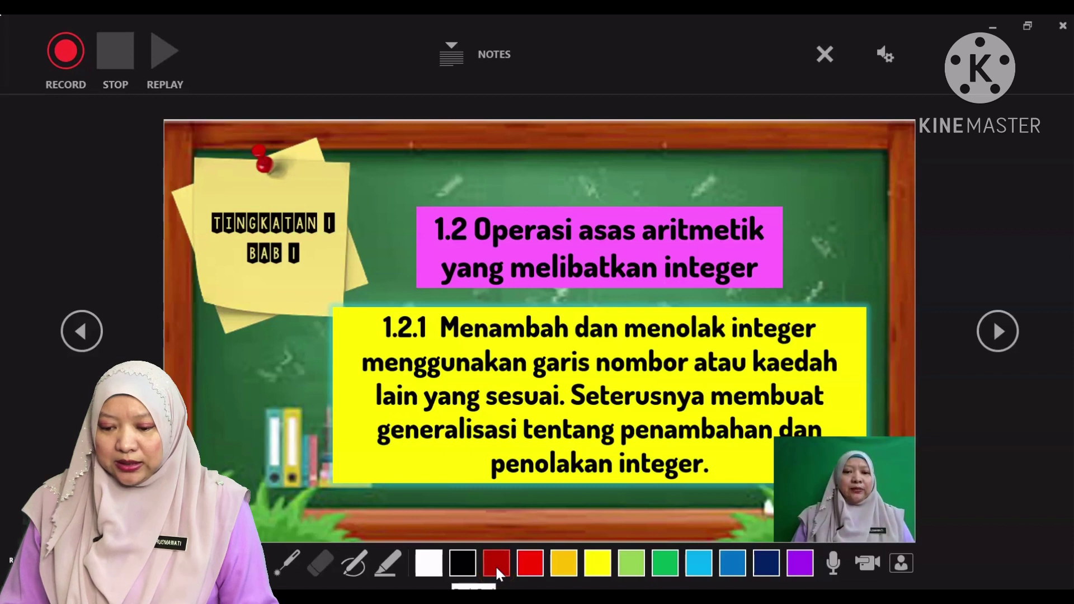
Draw a dark red pen tick to the right of the 1.2 slide title.
{"action": "left_click", "coordinate": [385, 562]}
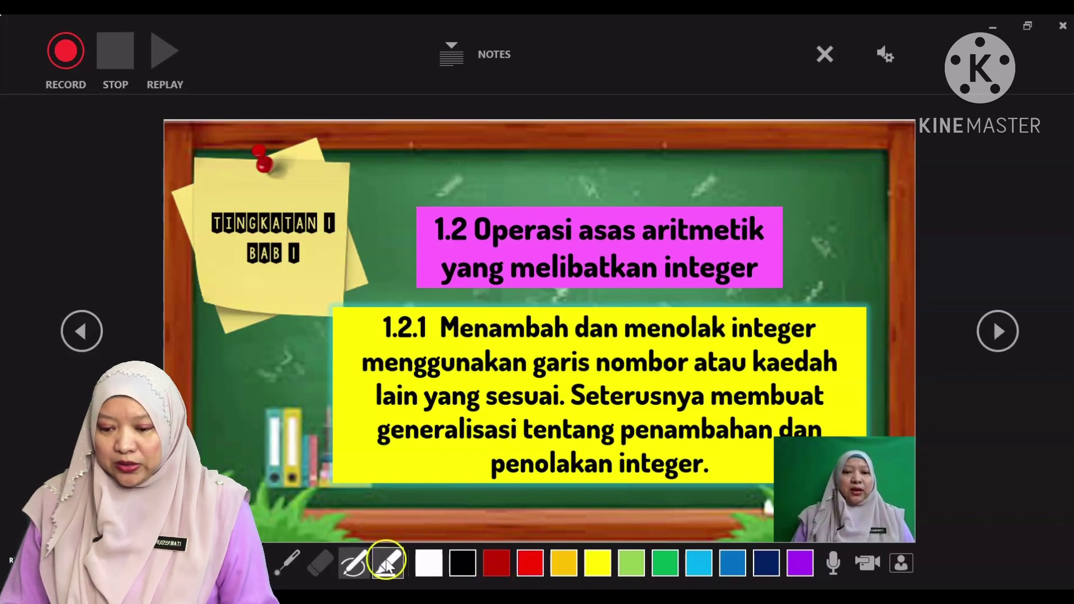
{"action": "left_click", "coordinate": [296, 567]}
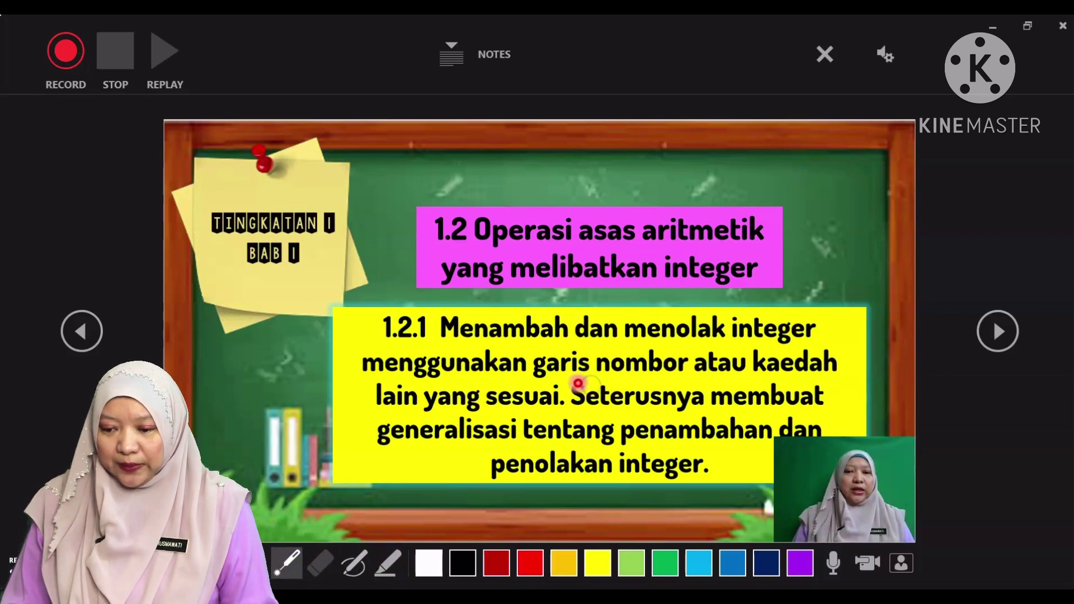
{"action": "left_click", "coordinate": [363, 564]}
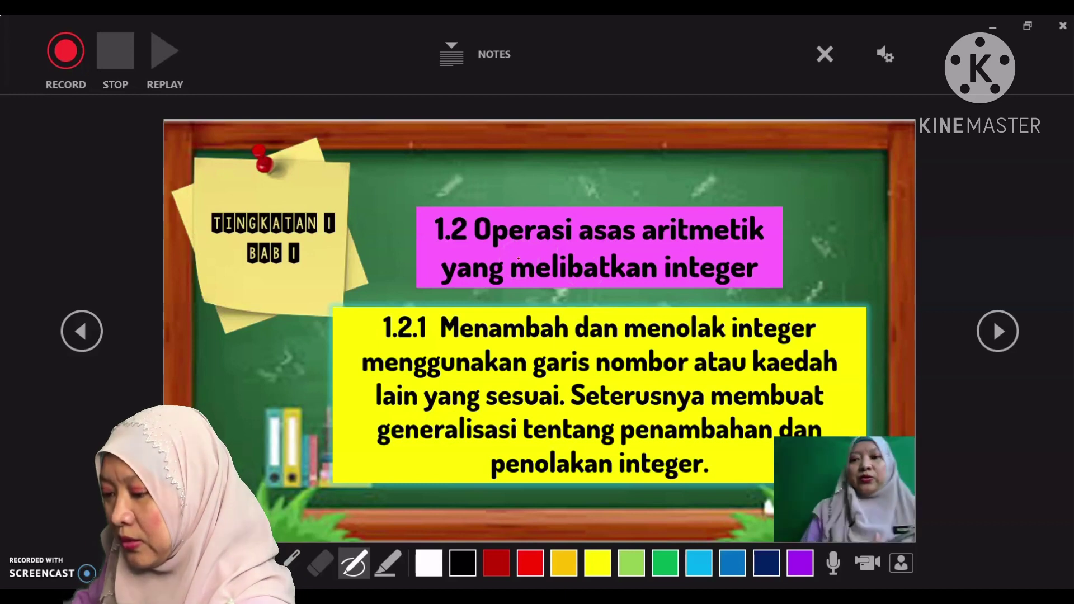
{"action": "left_click_drag", "start_coordinate": [825, 229], "coordinate": [807, 239]}
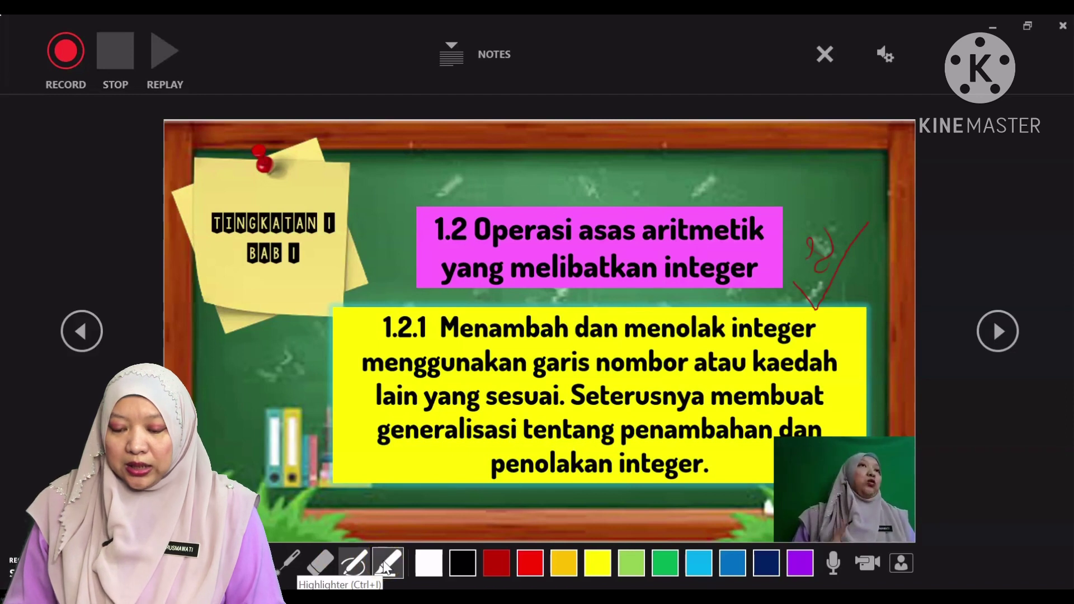
Switch the annotation tool to the Highlighter and choose a highlighter colour.
{"action": "left_click", "coordinate": [385, 566]}
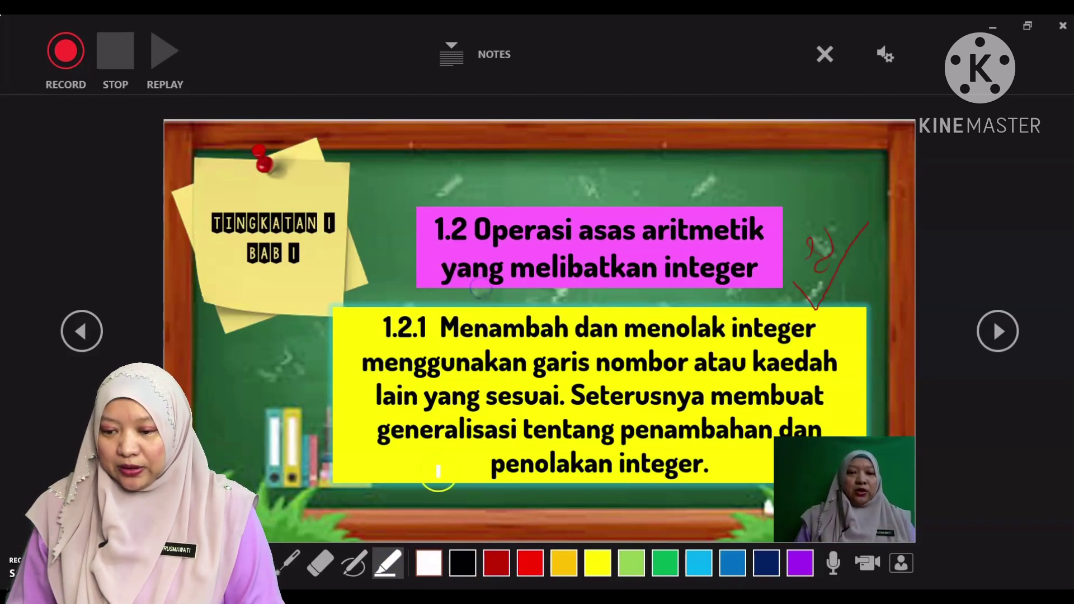
{"action": "left_click", "coordinate": [393, 566]}
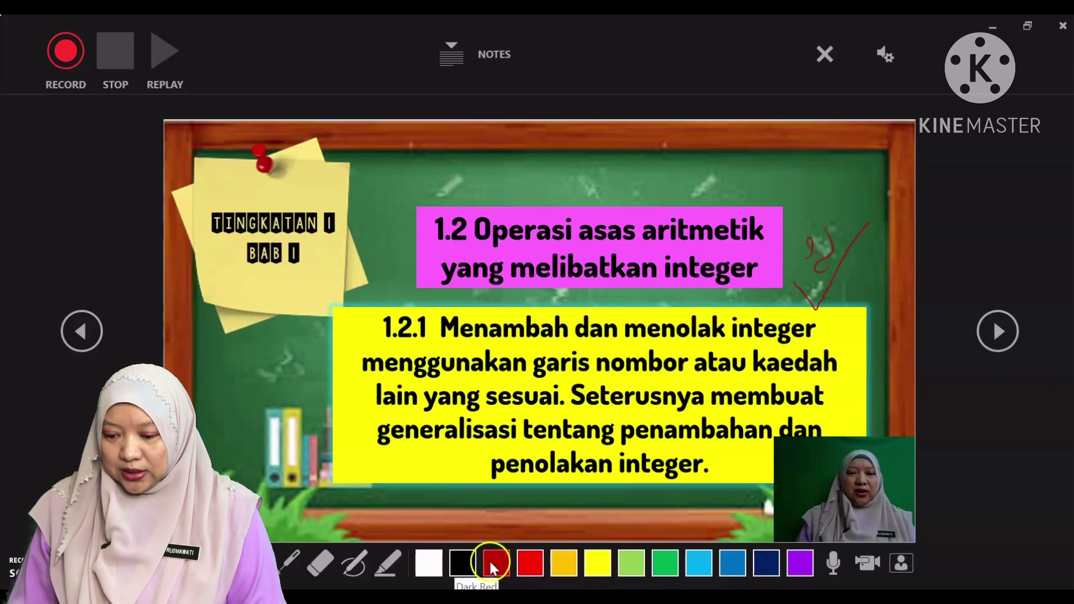
{"action": "left_click", "coordinate": [390, 567]}
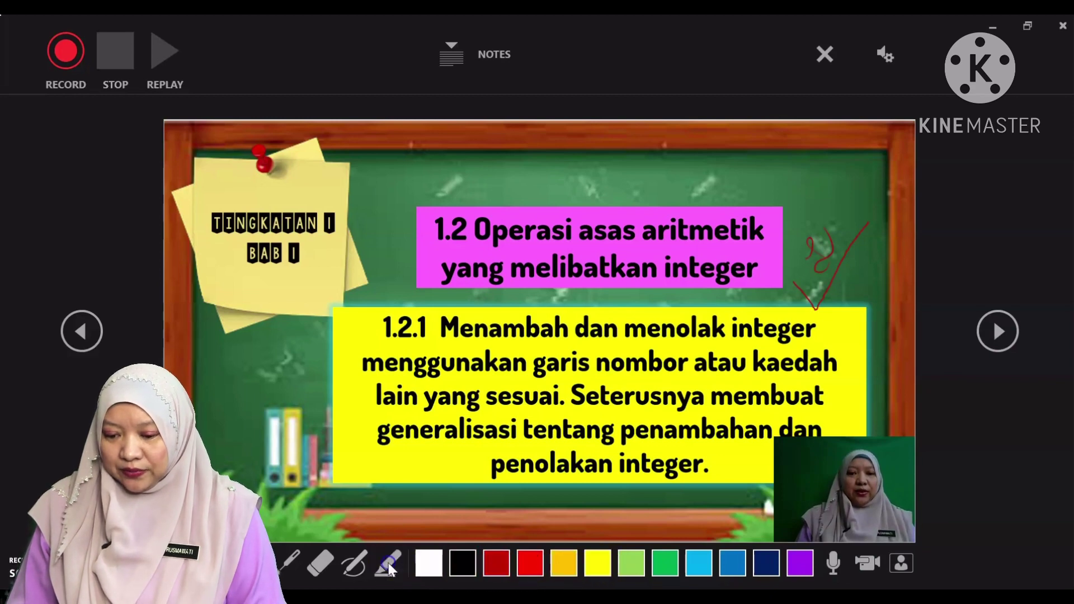
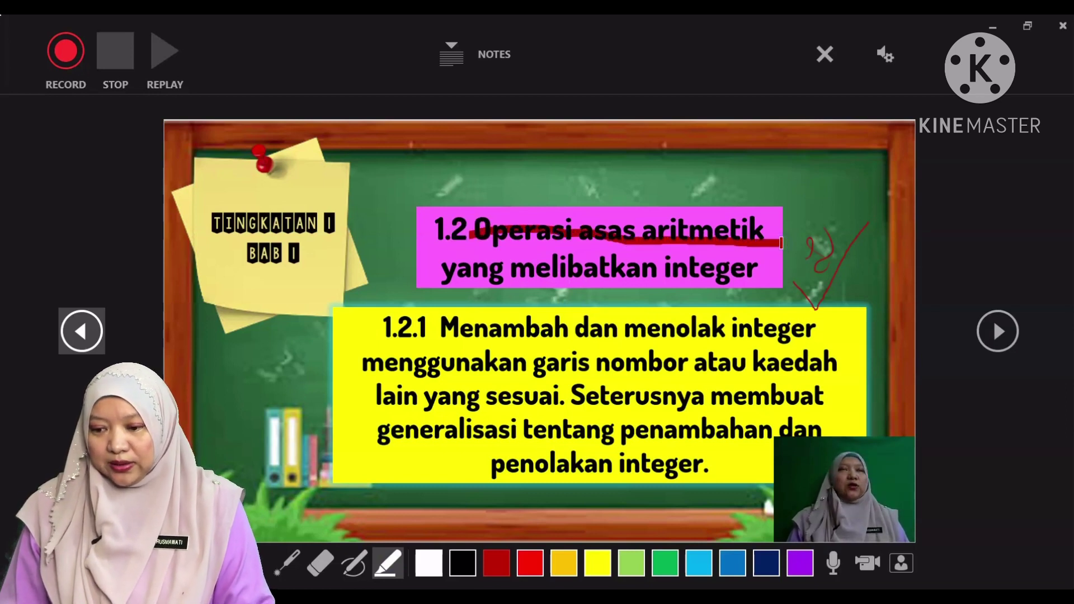
Underline 'yang melibatkan integer' in the pink title with red ink.
{"action": "left_click_drag", "start_coordinate": [443, 288], "coordinate": [521, 296]}
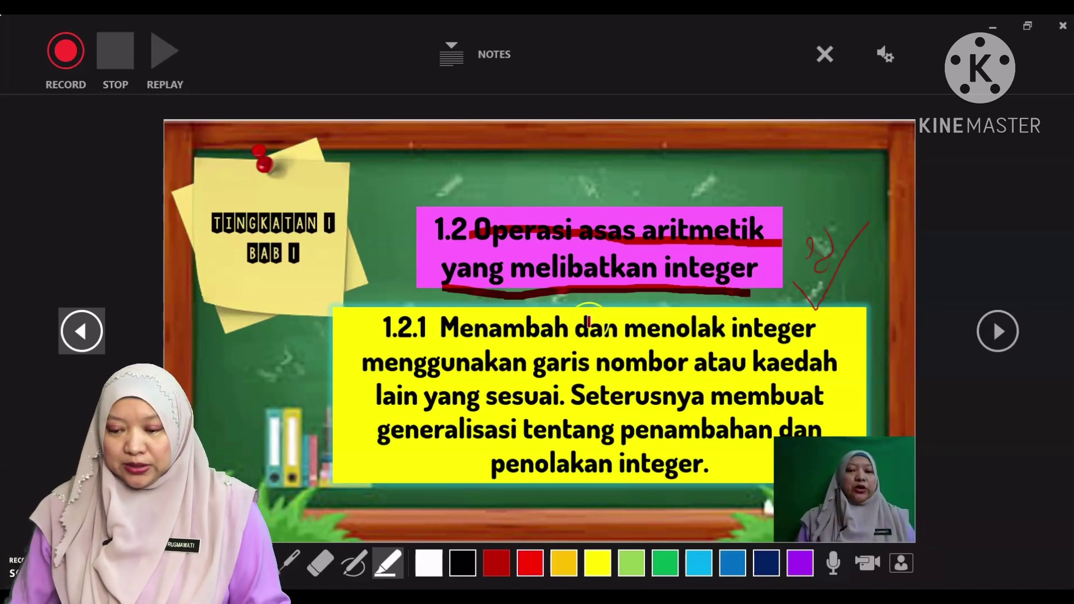
Erase the red underline, strikethrough, squiggles and check mark around the title with the Eraser.
{"action": "left_click", "coordinate": [324, 564]}
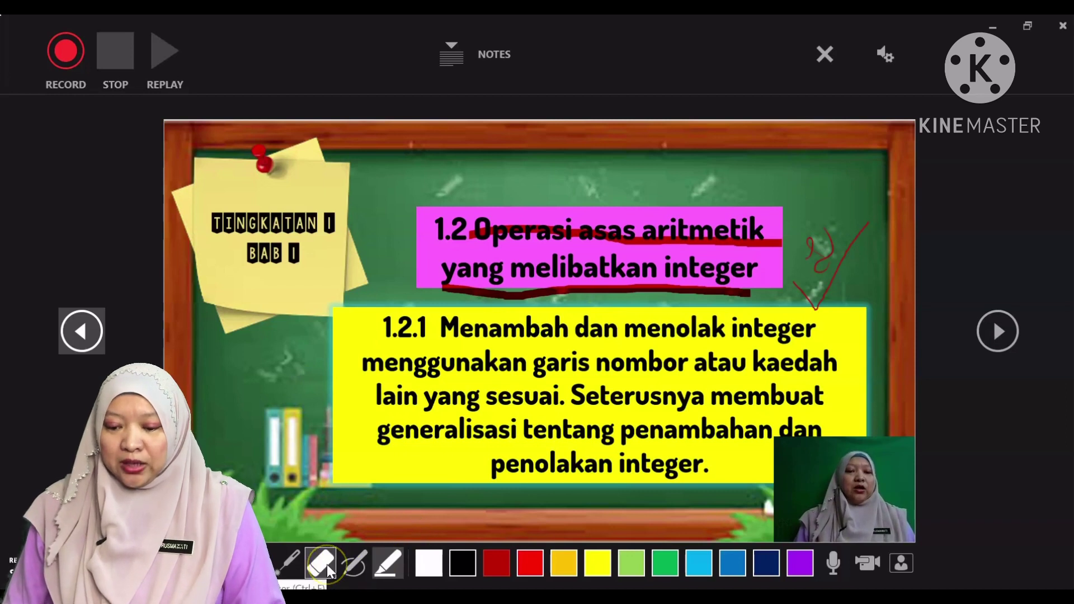
{"action": "left_click", "coordinate": [454, 292]}
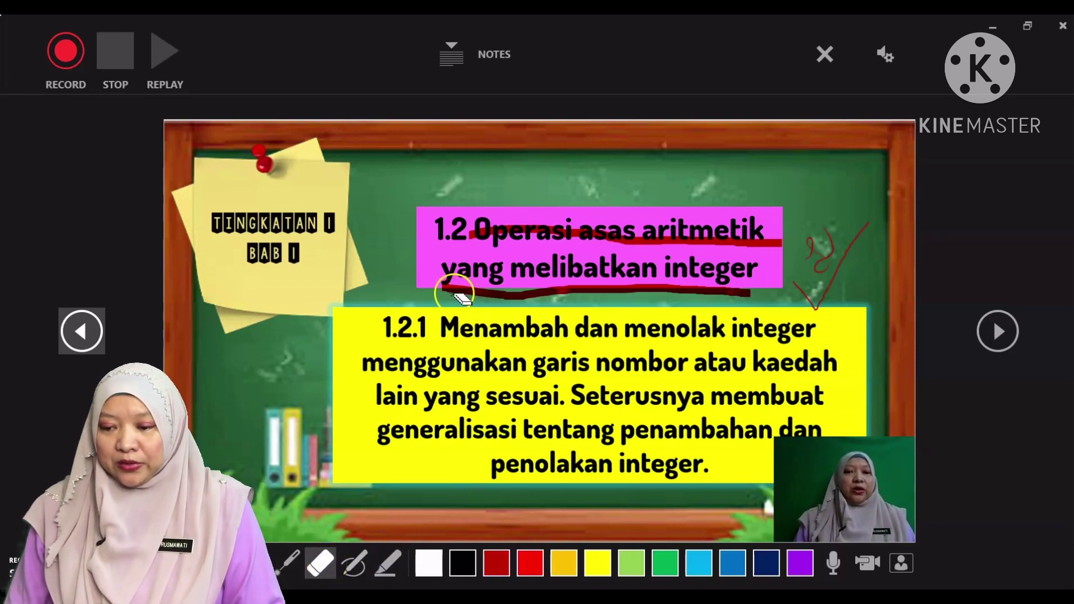
{"action": "left_click", "coordinate": [451, 291]}
{"action": "left_click", "coordinate": [547, 231]}
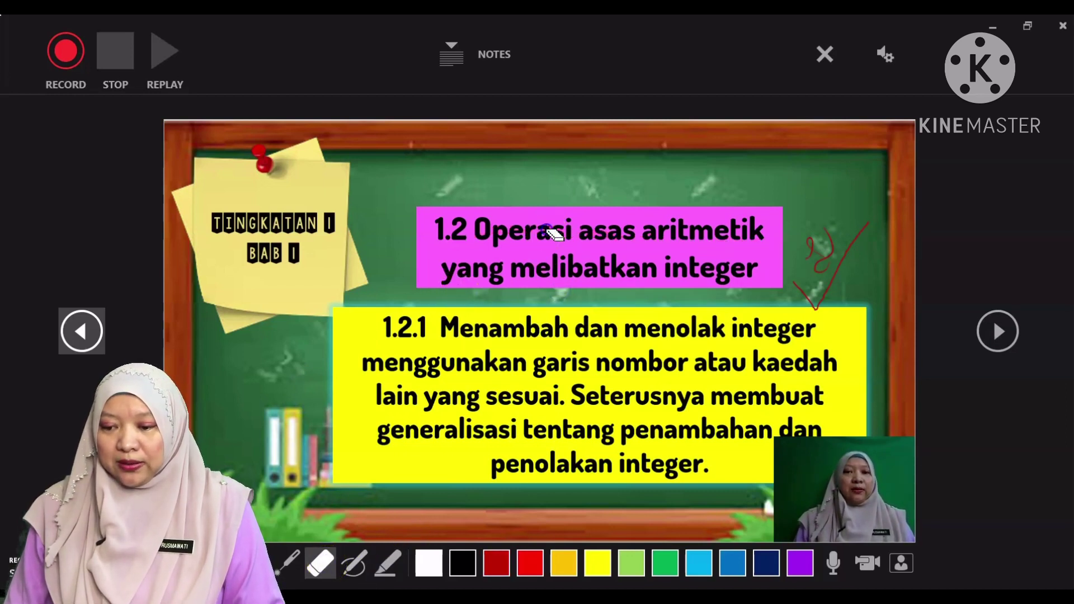
{"action": "left_click", "coordinate": [809, 272]}
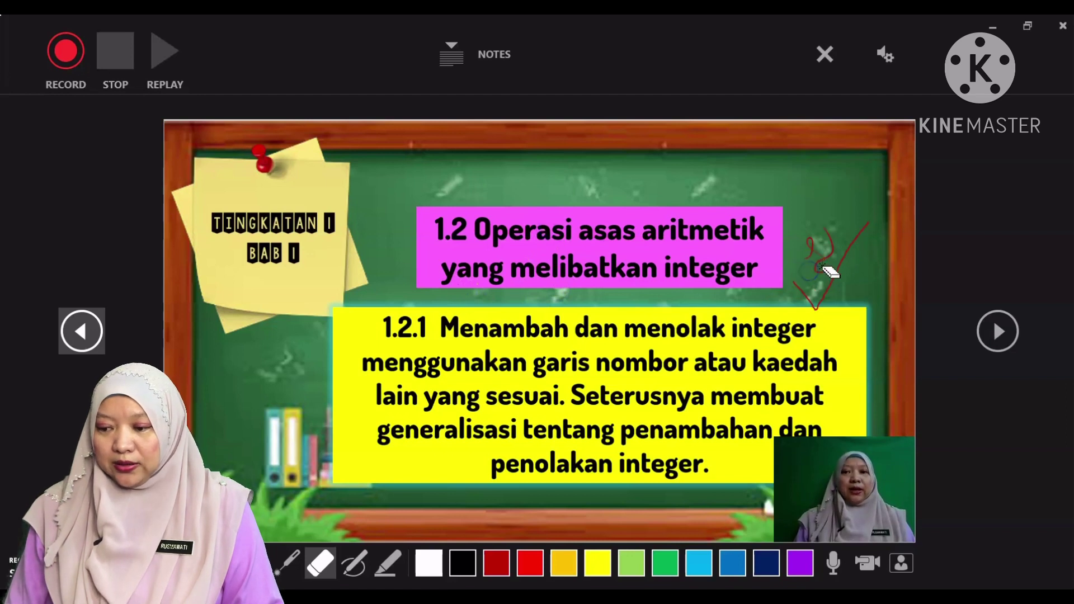
{"action": "left_click_drag", "start_coordinate": [823, 286], "coordinate": [838, 240]}
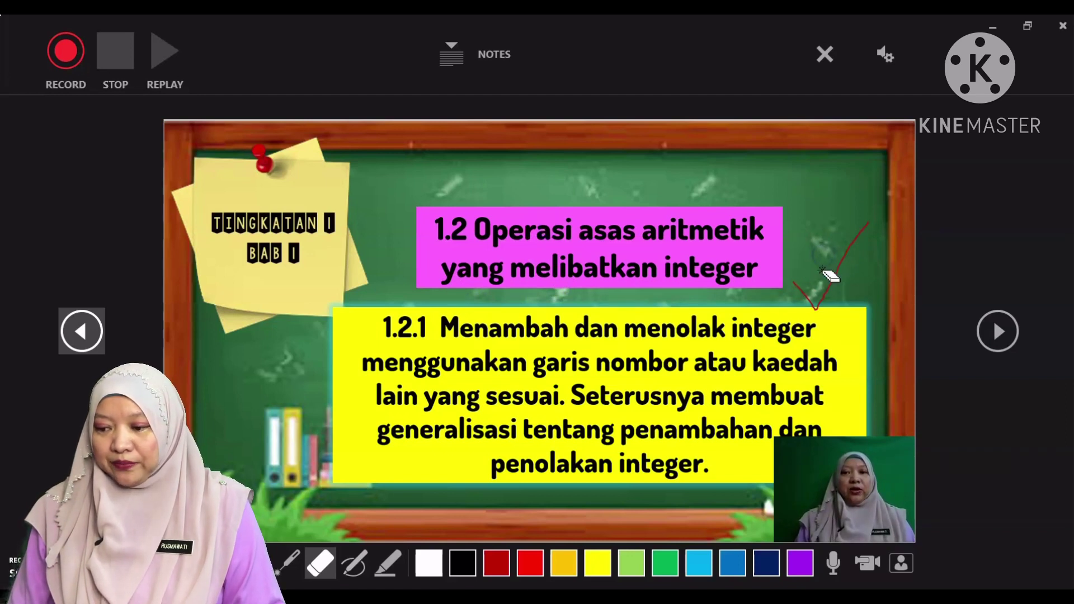
{"action": "left_click", "coordinate": [865, 166]}
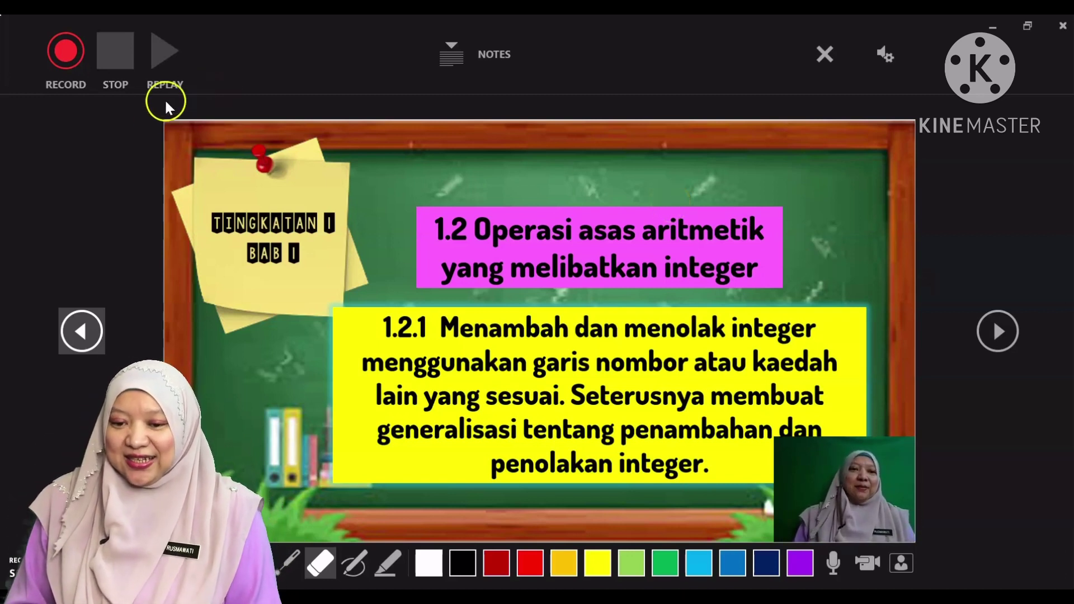
Start the narrated recording on the blank 'TINGKATAN 1 BAB 1' chalkboard slide.
{"action": "left_click", "coordinate": [65, 51]}
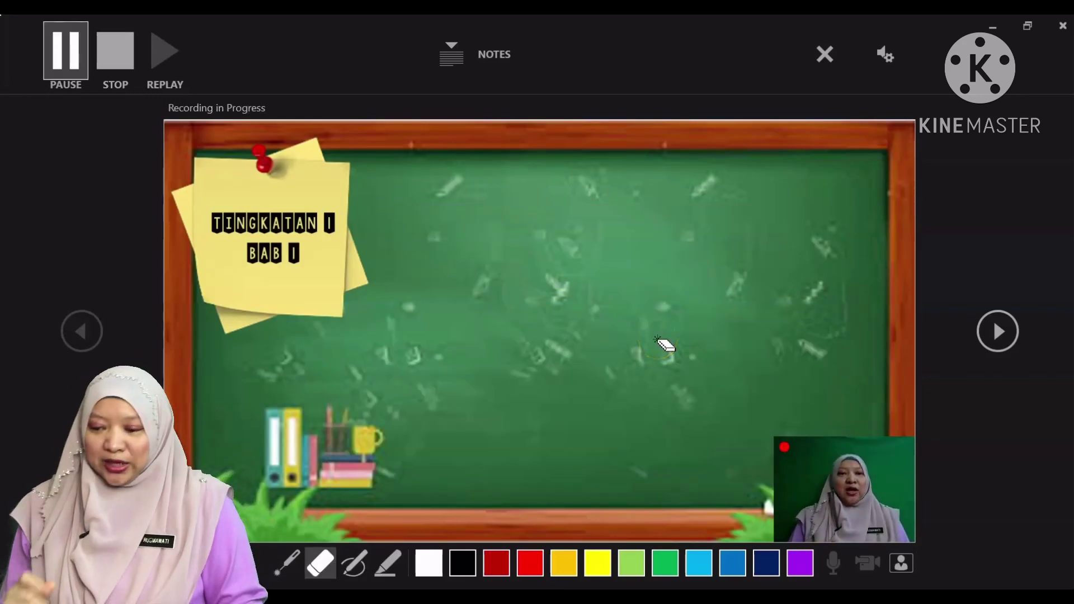
{"action": "left_click", "coordinate": [803, 366]}
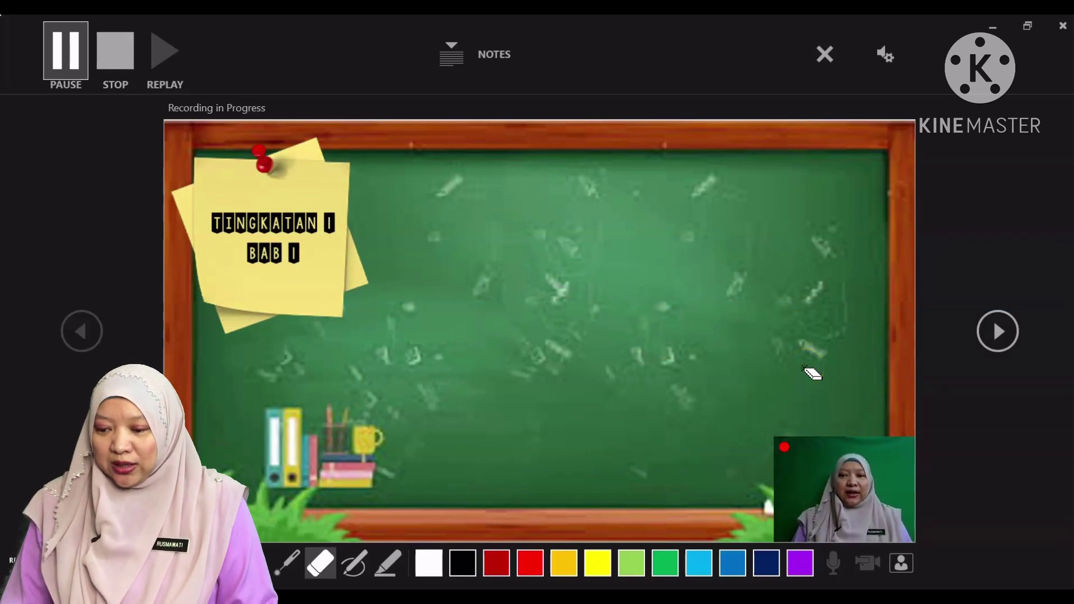
{"action": "mouse_move", "coordinate": [805, 367]}
{"action": "left_mouse_down"}
{"action": "mouse_move", "coordinate": [746, 450]}
{"action": "mouse_move", "coordinate": [805, 446]}
{"action": "mouse_move", "coordinate": [774, 457]}
{"action": "left_mouse_up"}
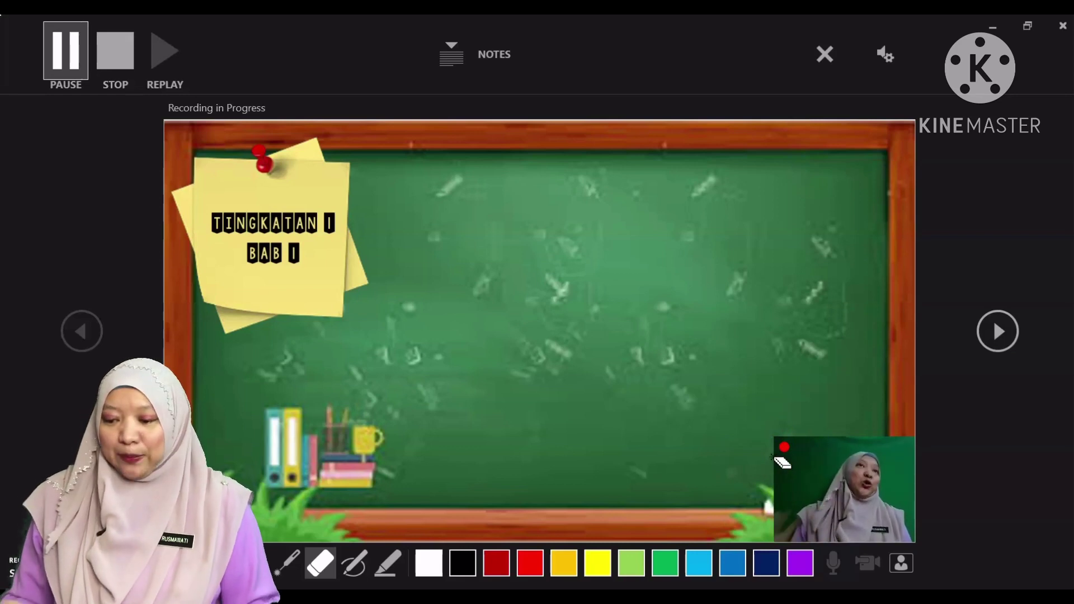
Using the laser pointer, bring in the 1.2 lesson title and yellow 1.2.1 objective box.
{"action": "left_click", "coordinate": [392, 485]}
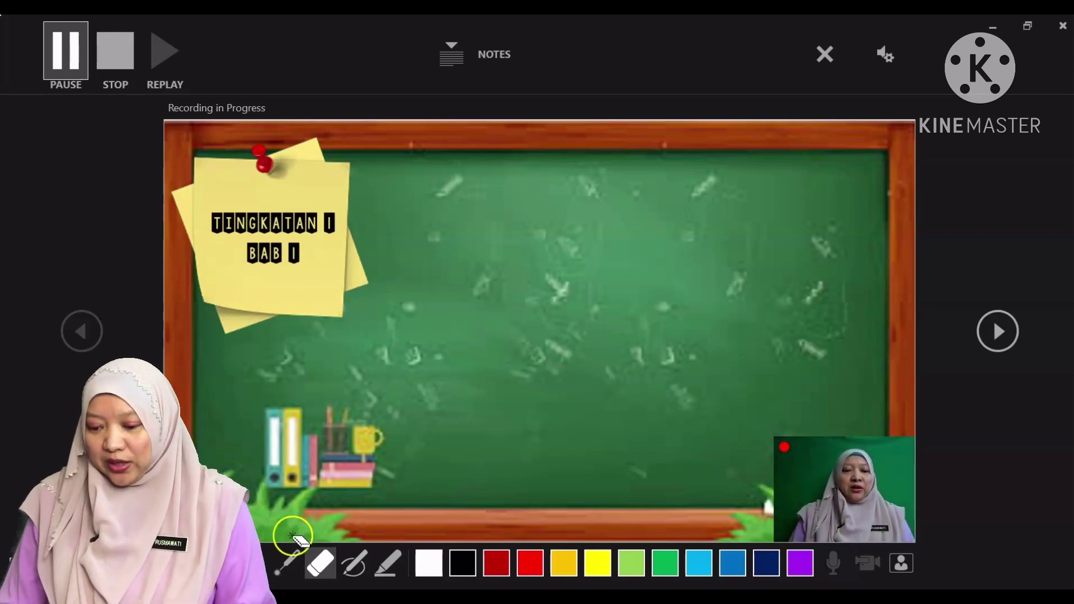
{"action": "left_click", "coordinate": [287, 562]}
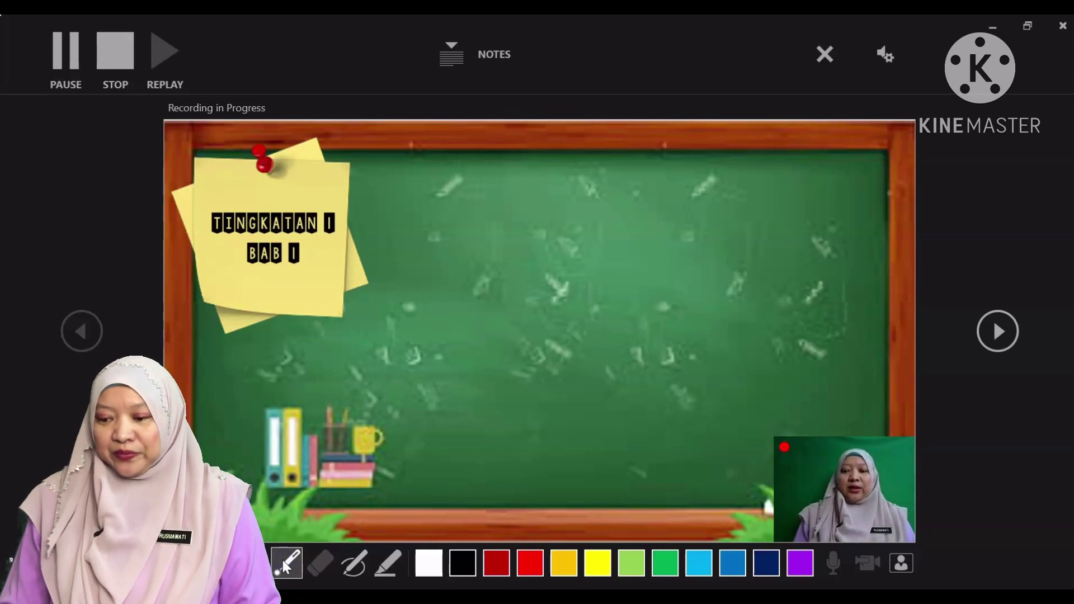
{"action": "left_click", "coordinate": [615, 479]}
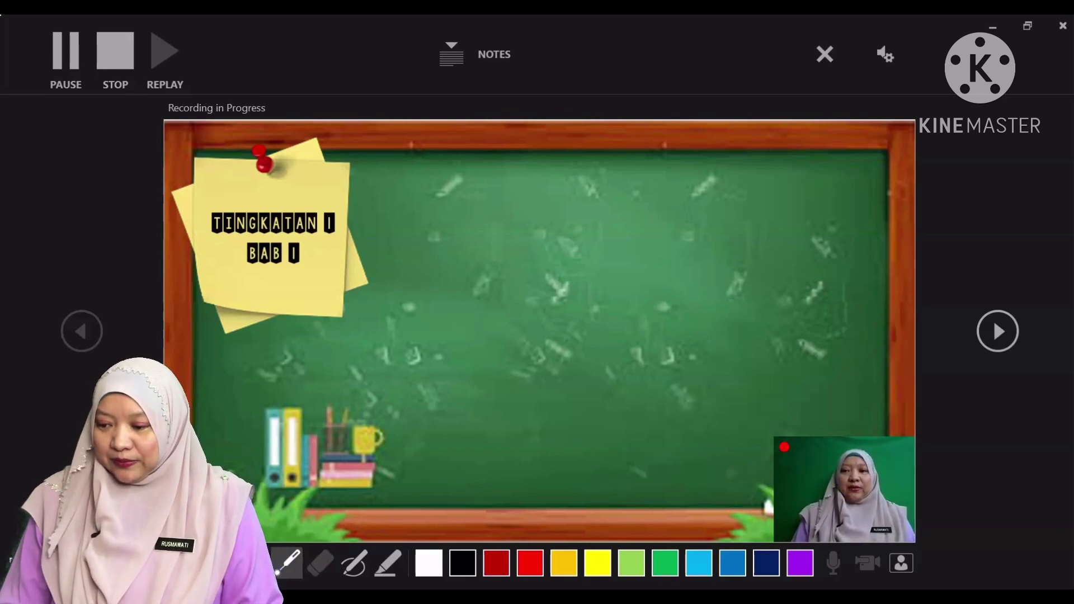
{"action": "left_click", "coordinate": [1015, 334]}
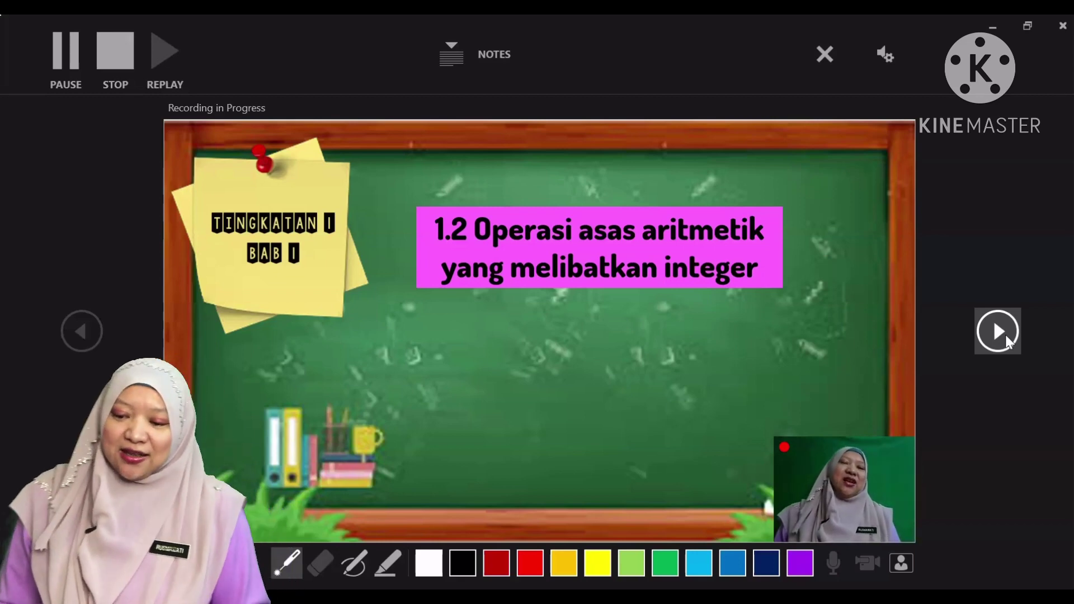
{"action": "left_click", "coordinate": [998, 331]}
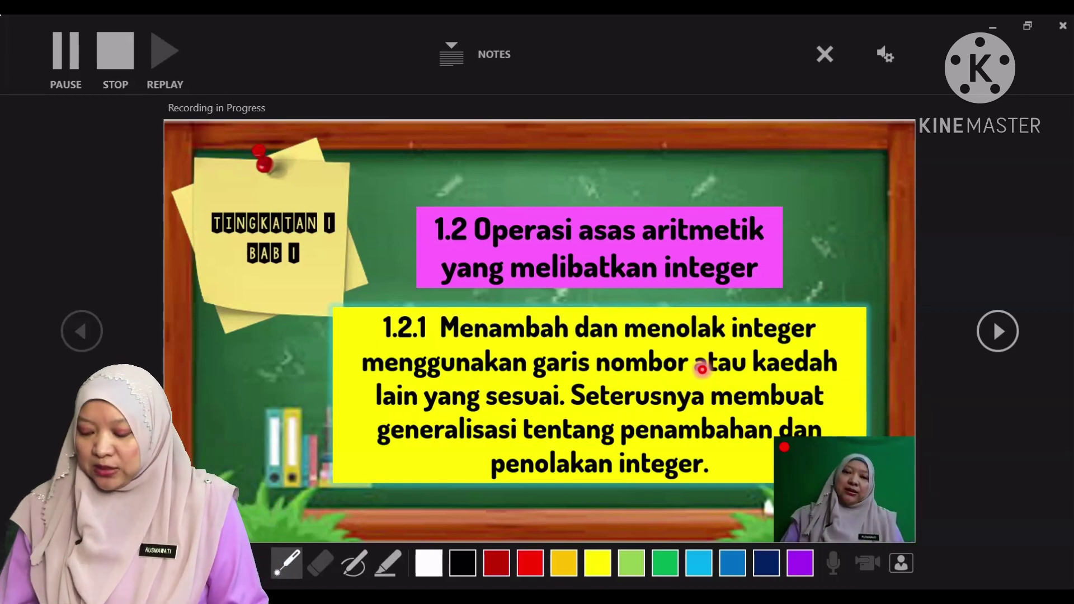
Advance two slides to the green number-line slide and switch to the Pen.
{"action": "key", "text": "Right"}
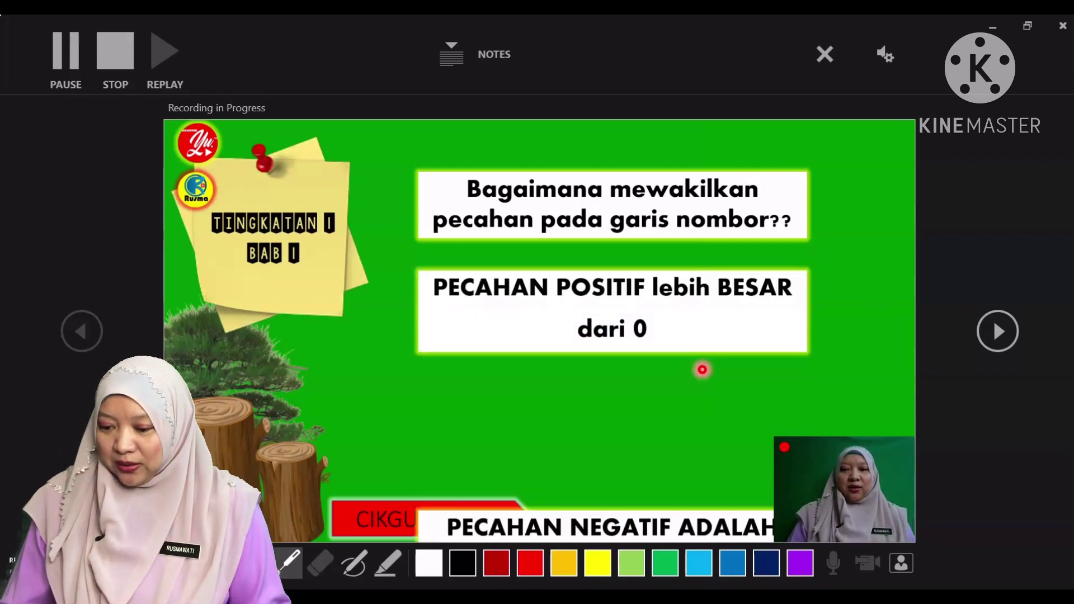
{"action": "key", "text": "Right"}
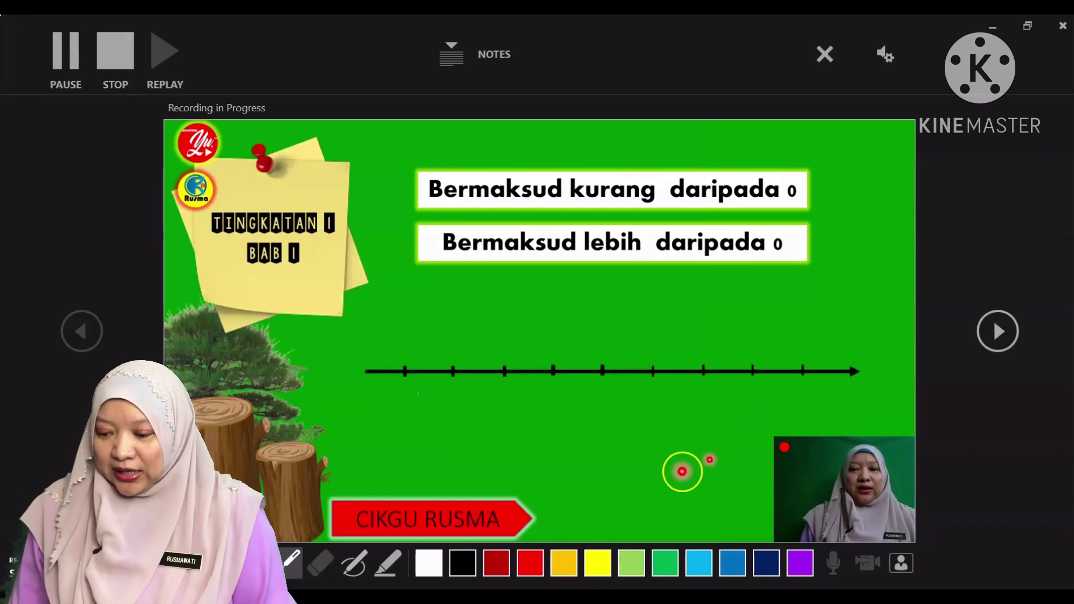
{"action": "left_click", "coordinate": [349, 566]}
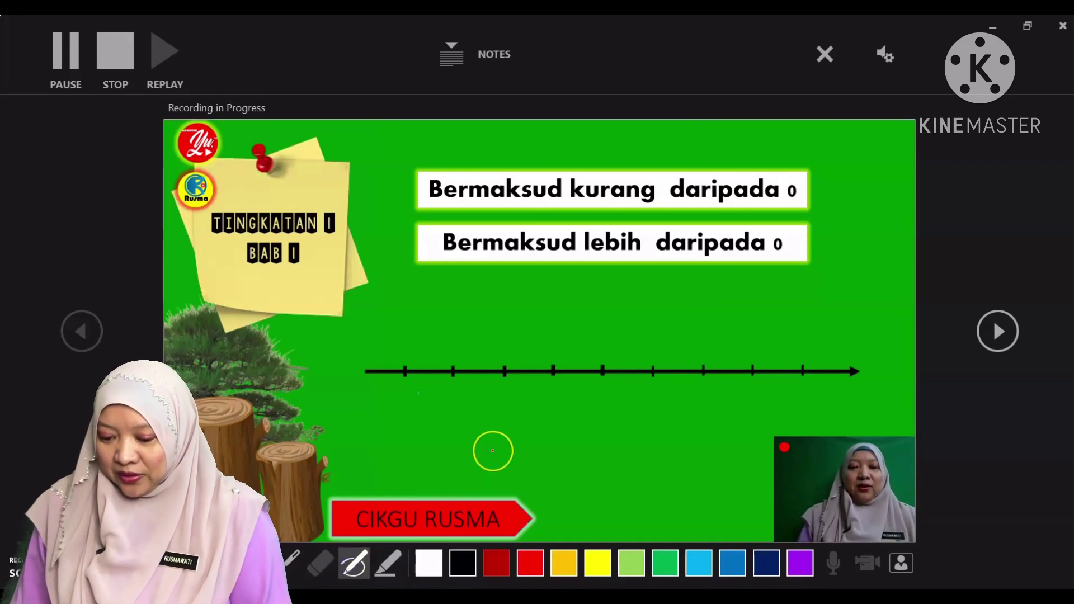
Label the number line 0, 1, -1, -2, -3 in ink, advance a slide, and stop recording.
{"action": "left_click_drag", "start_coordinate": [601, 381], "coordinate": [600, 382]}
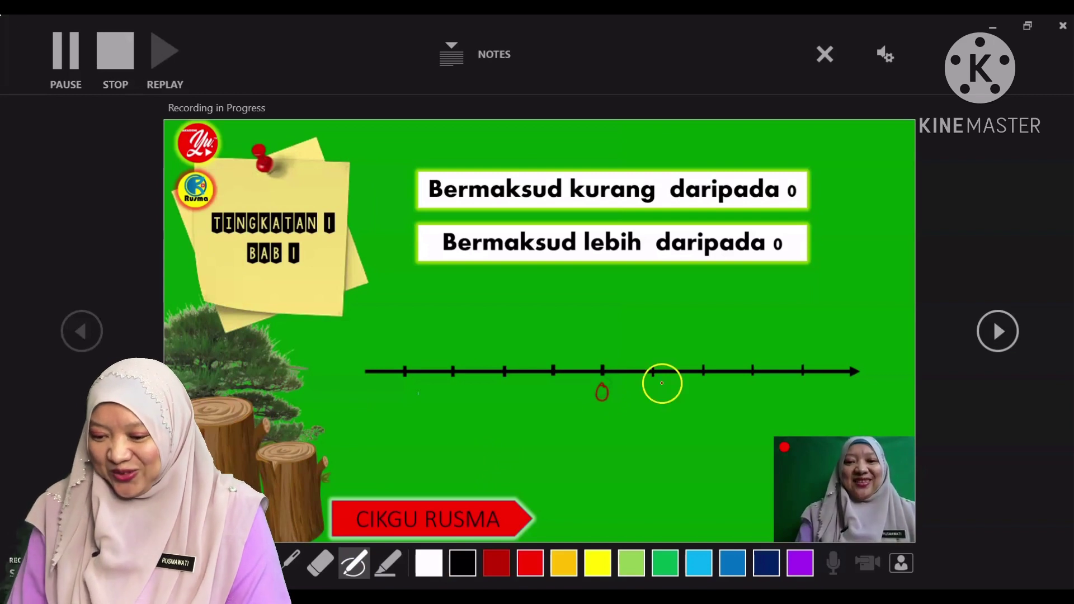
{"action": "mouse_move", "coordinate": [655, 384]}
{"action": "left_mouse_down"}
{"action": "mouse_move", "coordinate": [654, 398]}
{"action": "mouse_move", "coordinate": [751, 390]}
{"action": "left_mouse_up"}
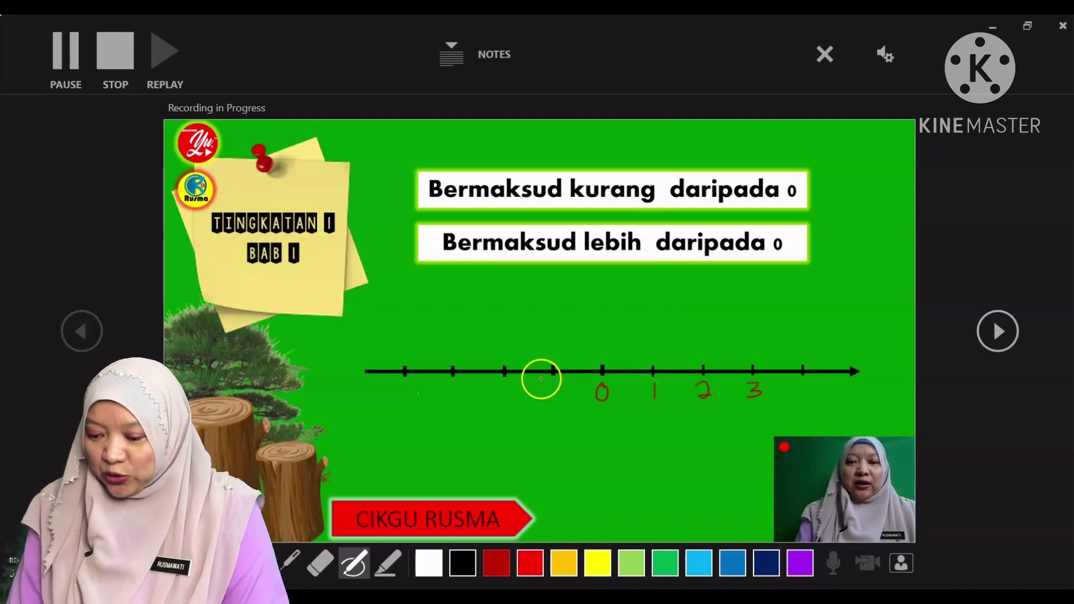
{"action": "mouse_move", "coordinate": [540, 390]}
{"action": "left_mouse_down"}
{"action": "mouse_move", "coordinate": [559, 394]}
{"action": "mouse_move", "coordinate": [508, 395]}
{"action": "left_mouse_up"}
{"action": "left_click_drag", "start_coordinate": [513, 388], "coordinate": [525, 399]}
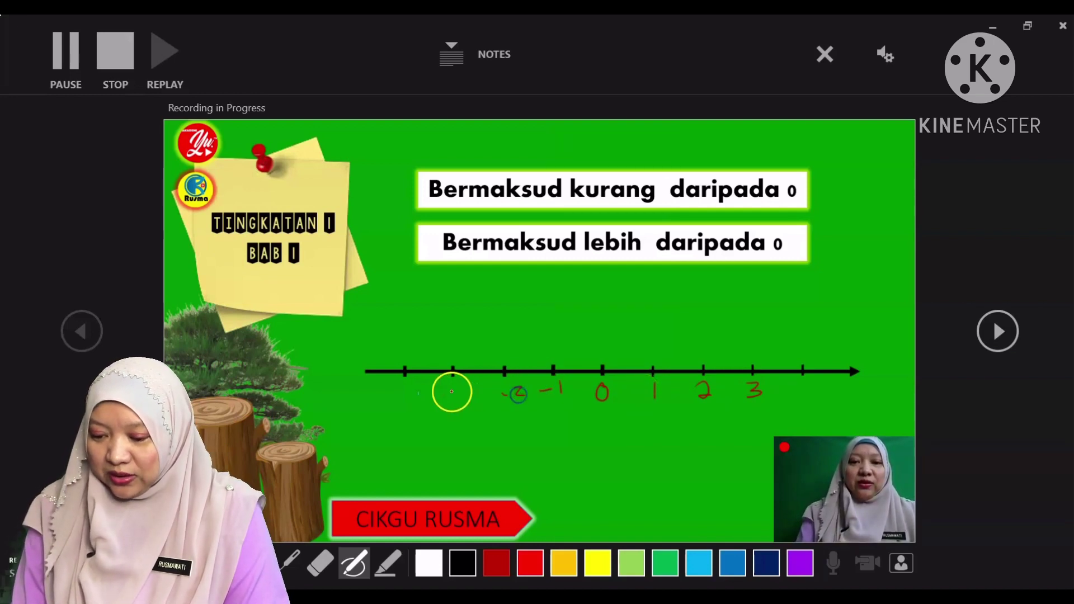
{"action": "left_click_drag", "start_coordinate": [451, 391], "coordinate": [450, 397]}
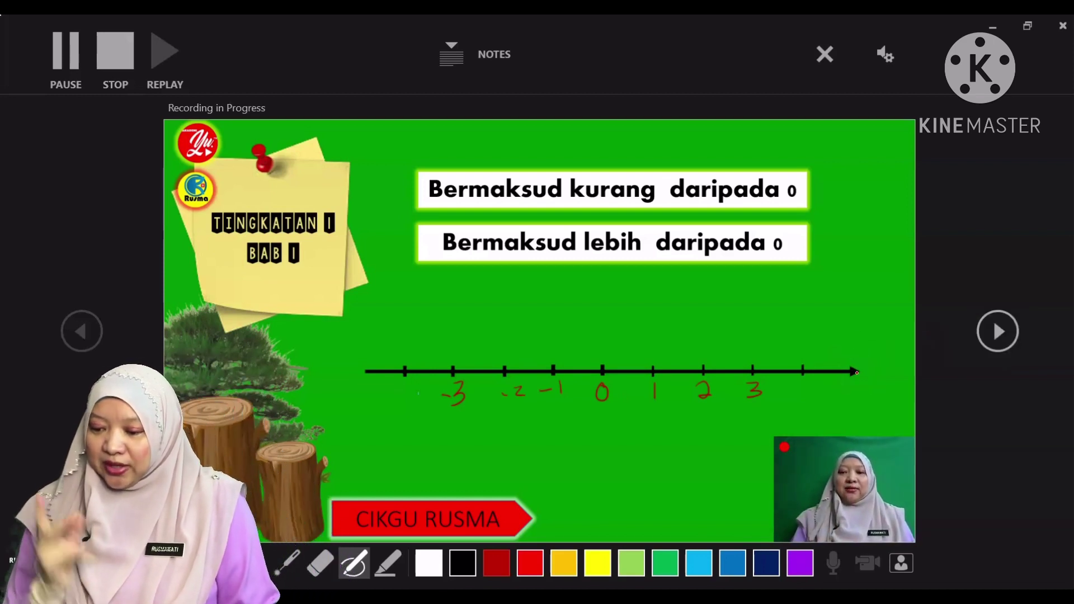
{"action": "key", "text": "Right"}
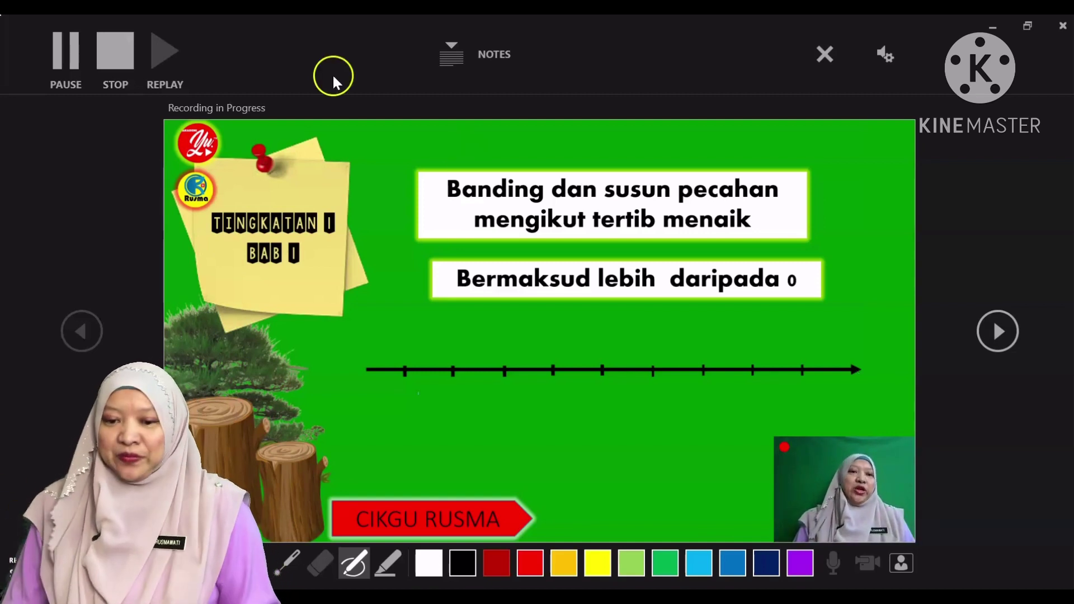
{"action": "left_click", "coordinate": [118, 66]}
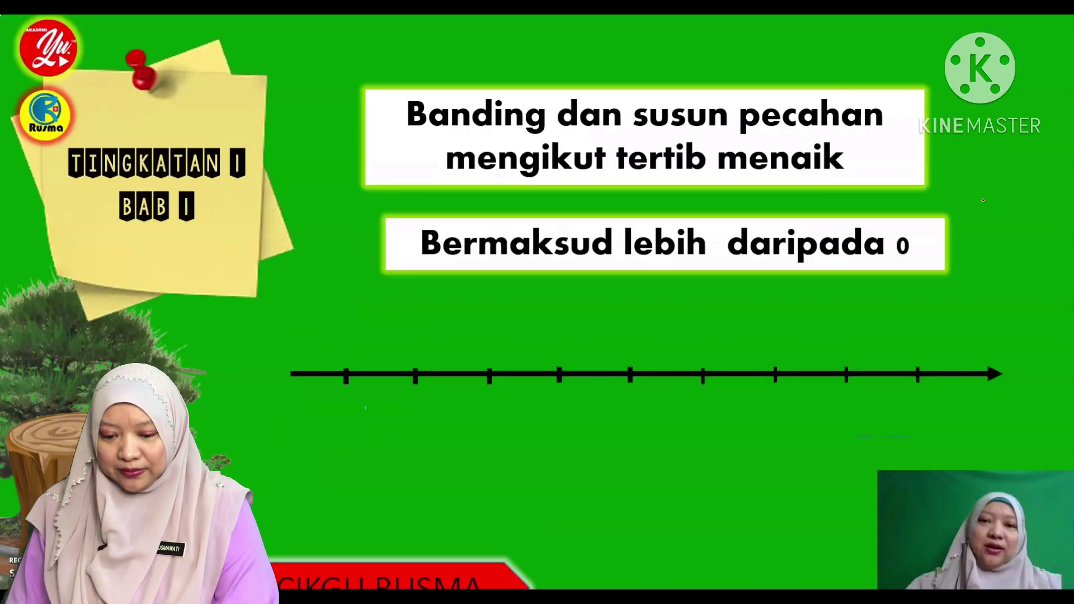
Exit the slide show and go to the File › Save As page.
{"action": "key", "text": "Escape"}
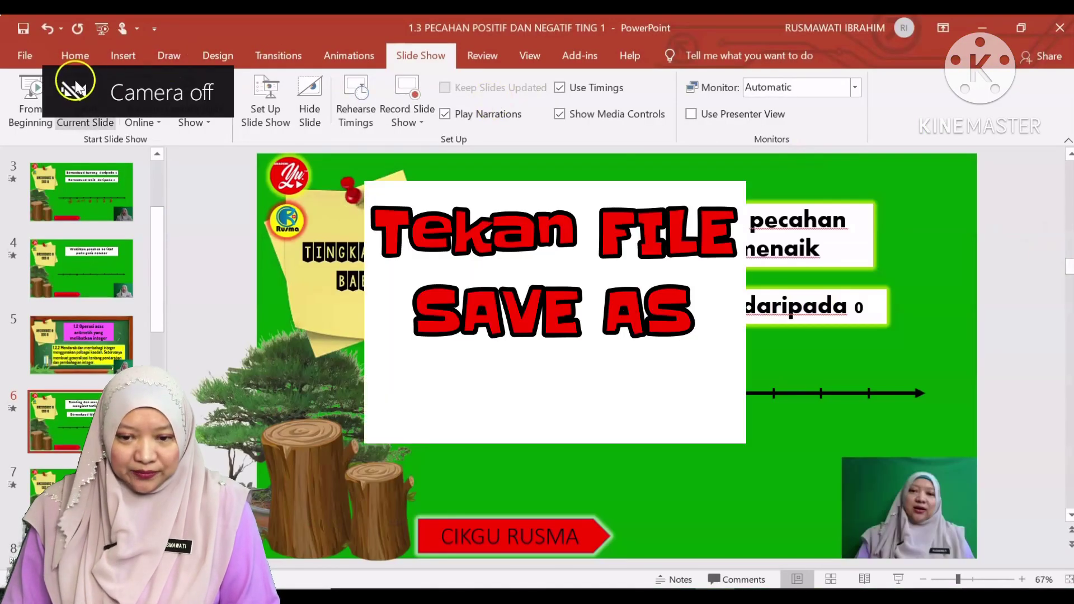
{"action": "left_click", "coordinate": [27, 56]}
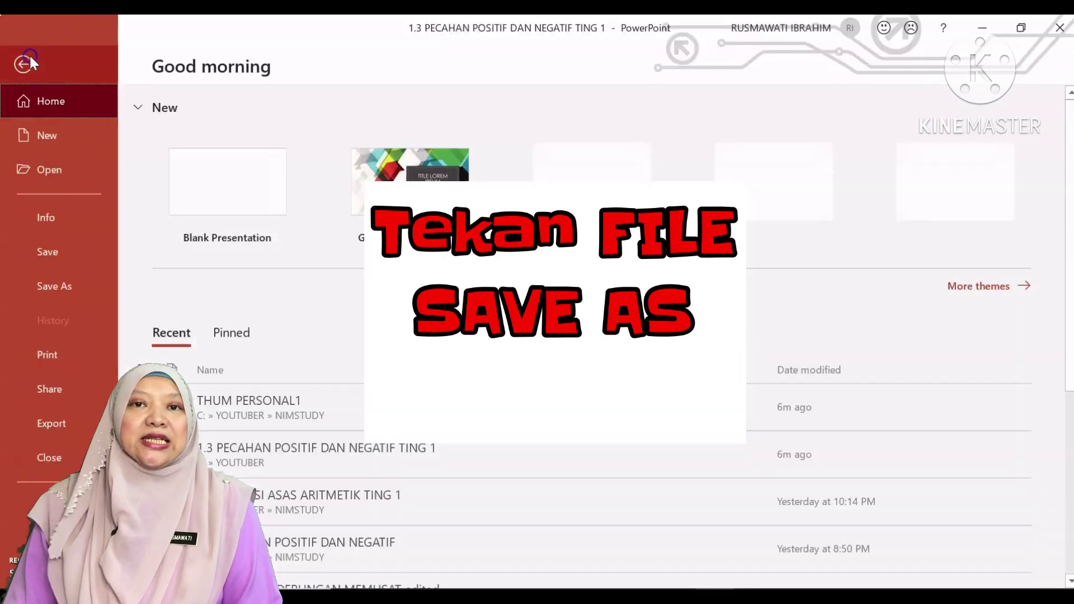
{"action": "left_click", "coordinate": [64, 283]}
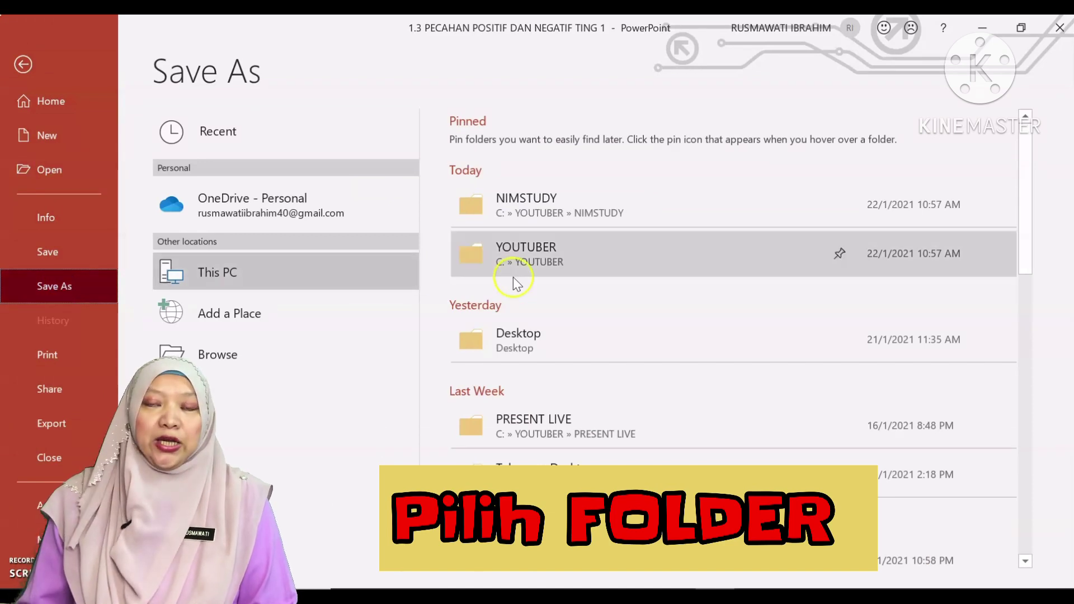
{"action": "mouse_move", "coordinate": [525, 252]}
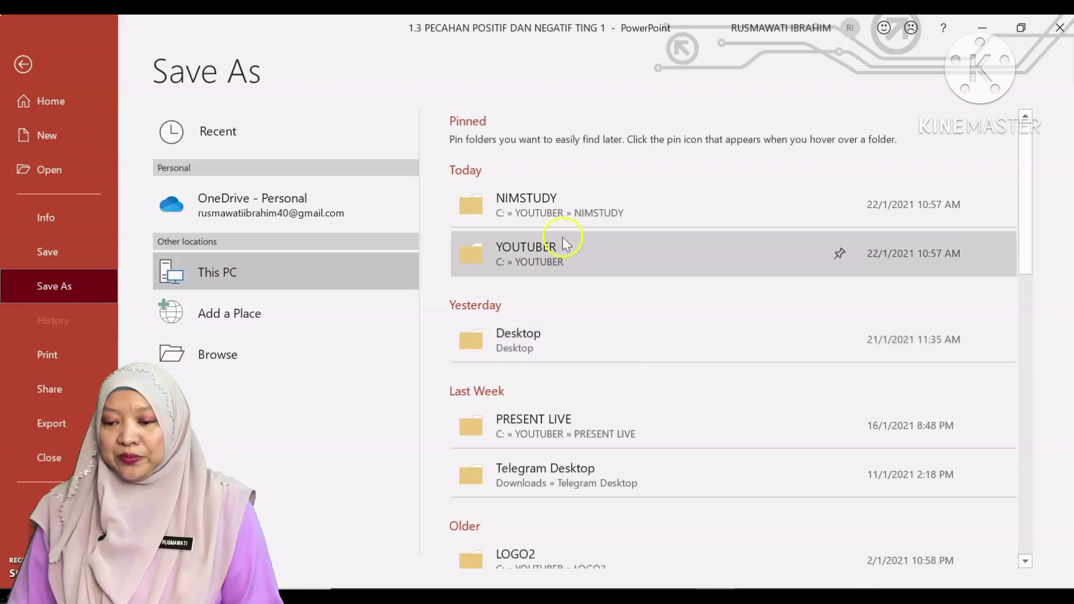
Make a new 'VIDEO PDPC' folder under YOUTUBER and open it in the Save As dialog.
{"action": "left_click", "coordinate": [562, 241]}
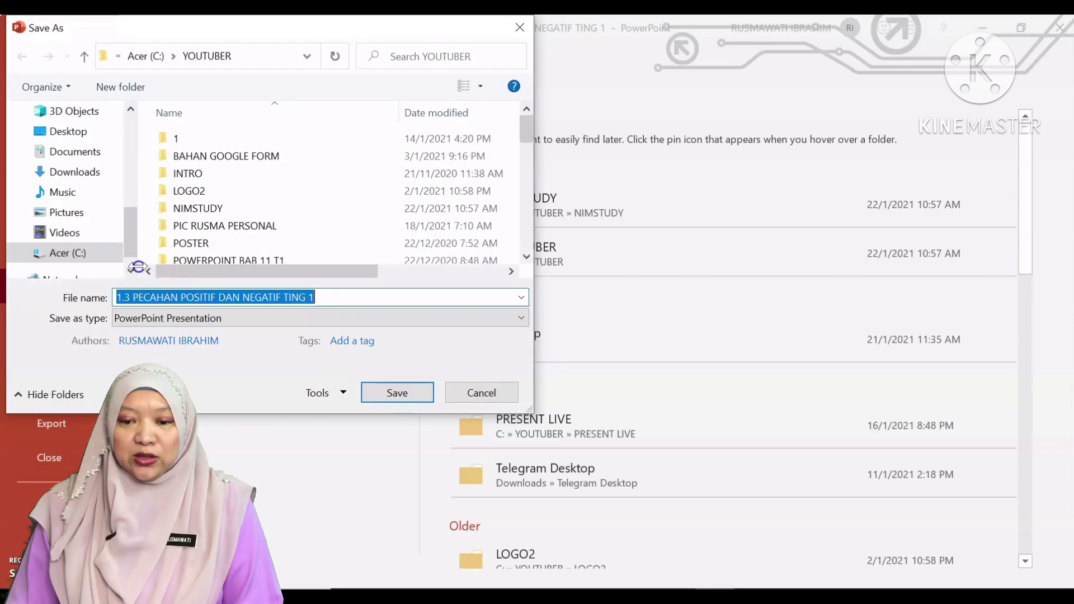
{"action": "left_click", "coordinate": [134, 90]}
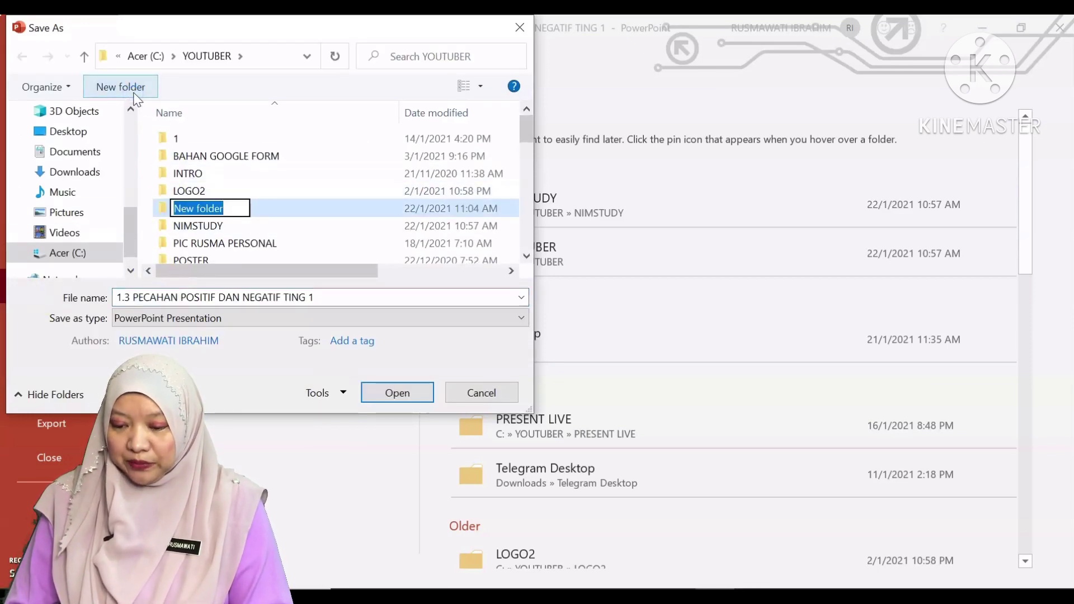
{"action": "key", "text": "Caps_Lock"}
{"action": "type", "text": "VIDEO PDPC"}
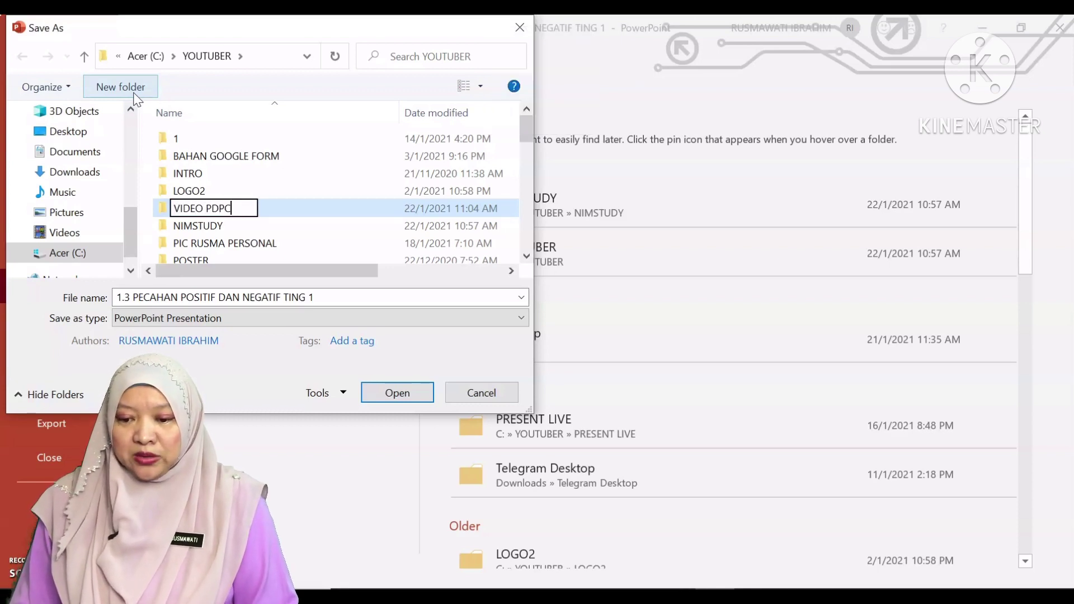
{"action": "double_click", "coordinate": [248, 208]}
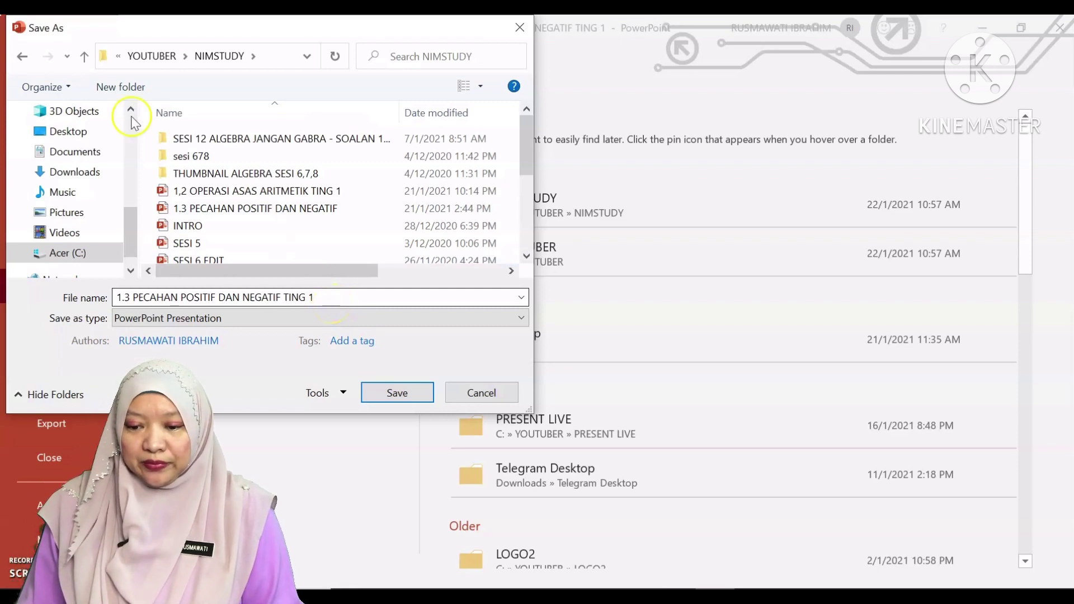
{"action": "left_click", "coordinate": [85, 56]}
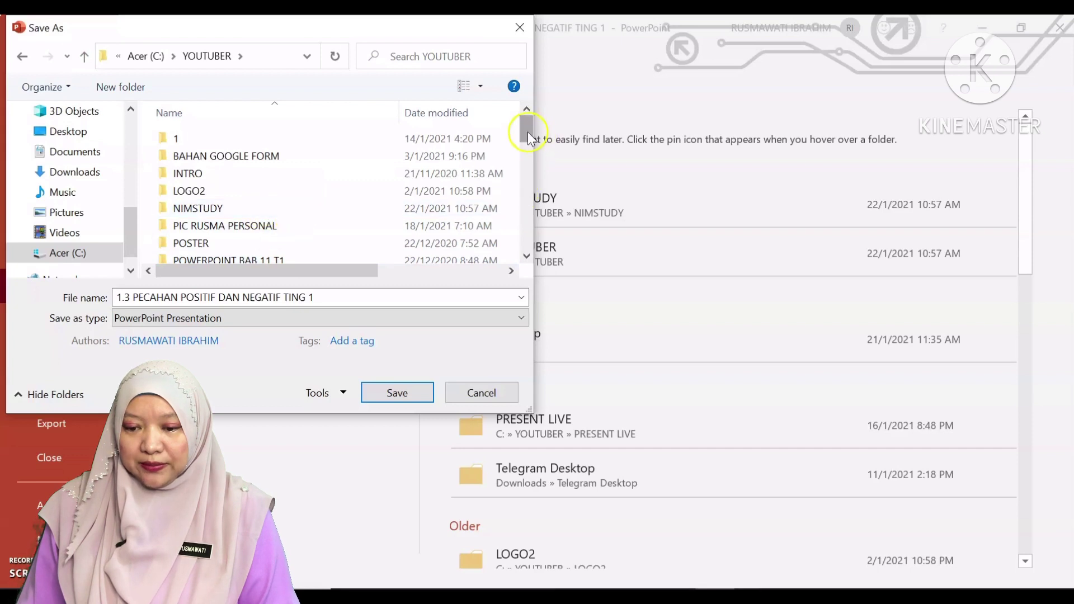
{"action": "left_click_drag", "start_coordinate": [529, 137], "coordinate": [532, 267]}
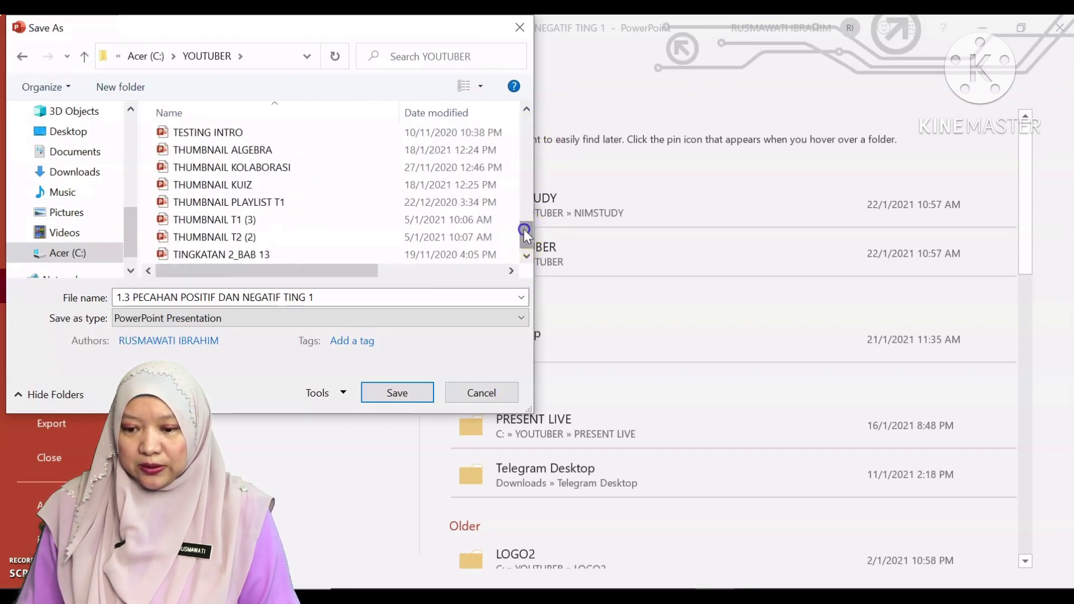
{"action": "scroll", "coordinate": [524, 224], "scroll_direction": "up", "scroll_amount": 2}
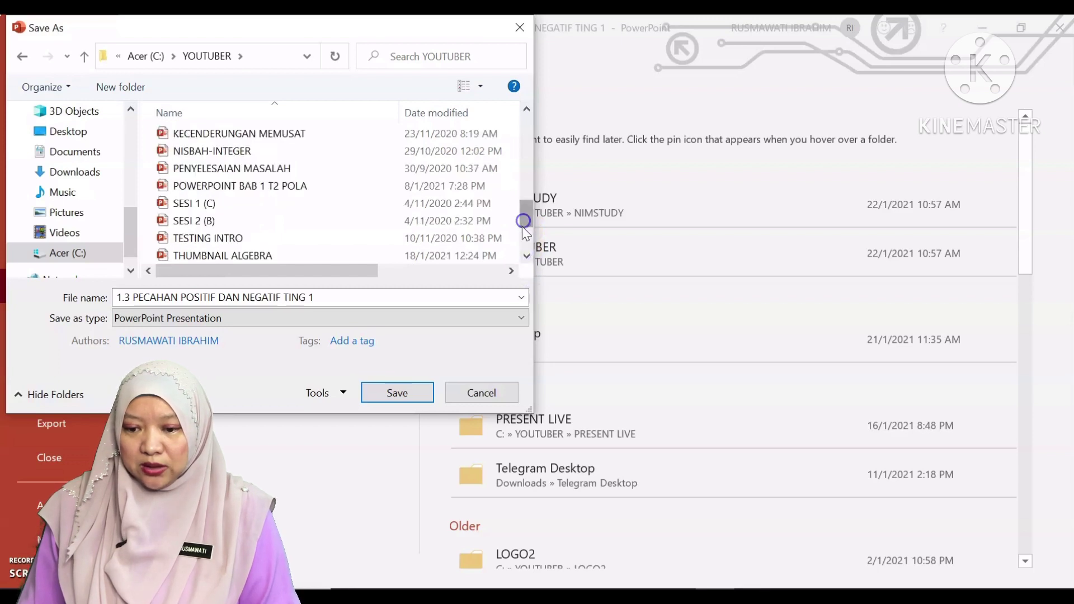
{"action": "left_click_drag", "start_coordinate": [528, 210], "coordinate": [528, 175]}
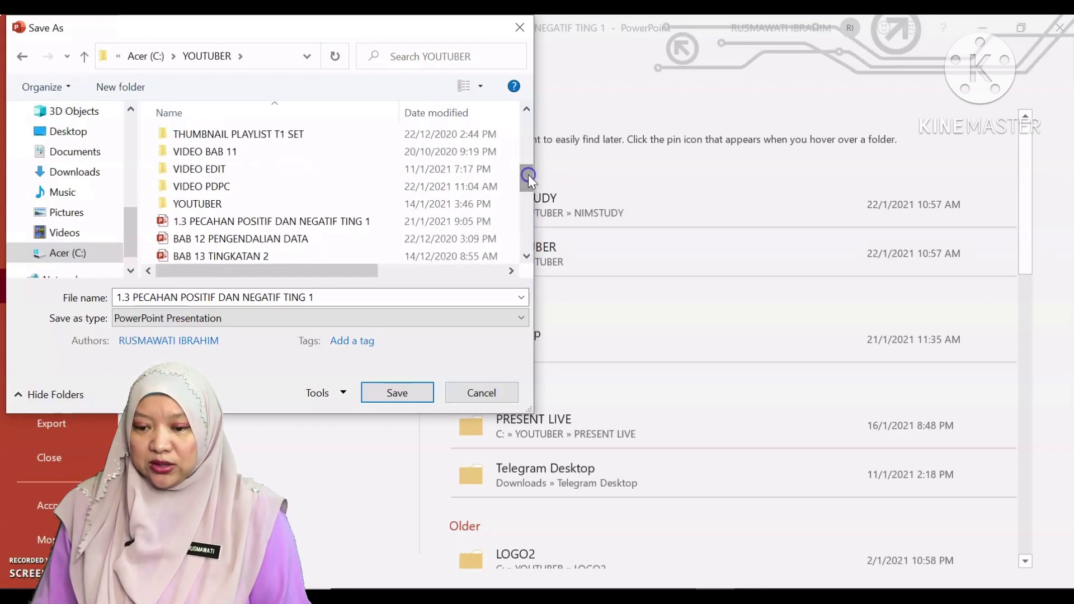
{"action": "double_click", "coordinate": [307, 187]}
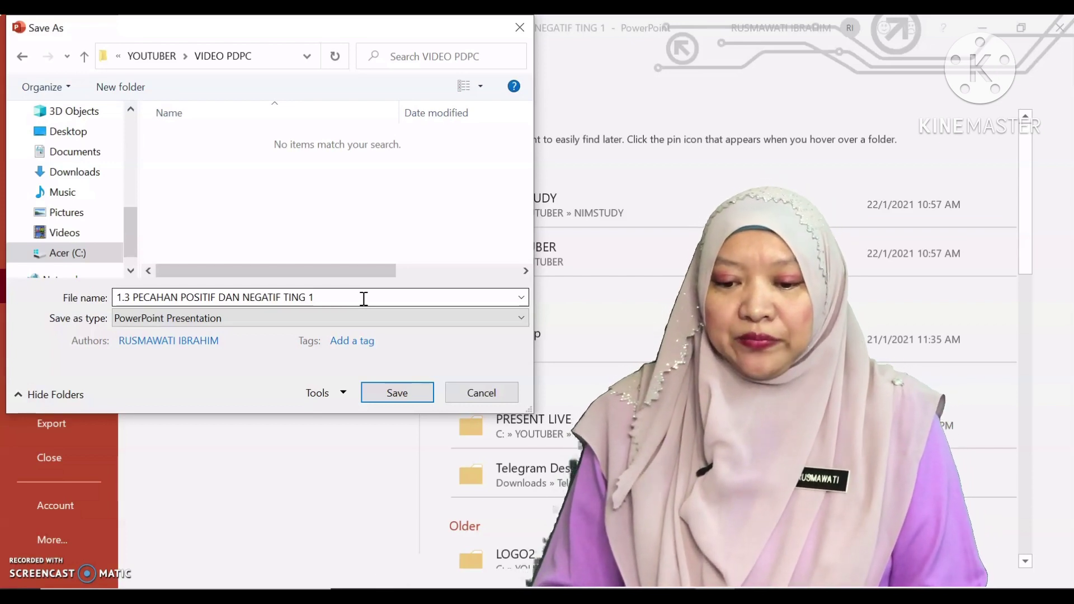
Choose MPEG-4 Video as the save type for '1.3 PECAHAN POSITIF DAN NEGATIF TING 1'.
{"action": "left_click", "coordinate": [520, 318]}
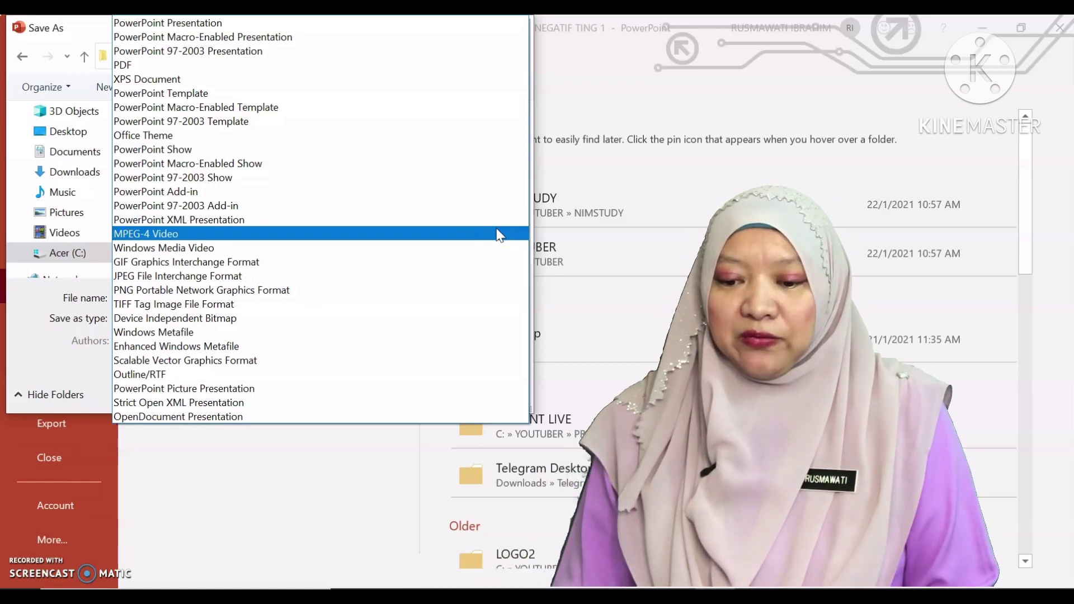
{"action": "left_click", "coordinate": [494, 234]}
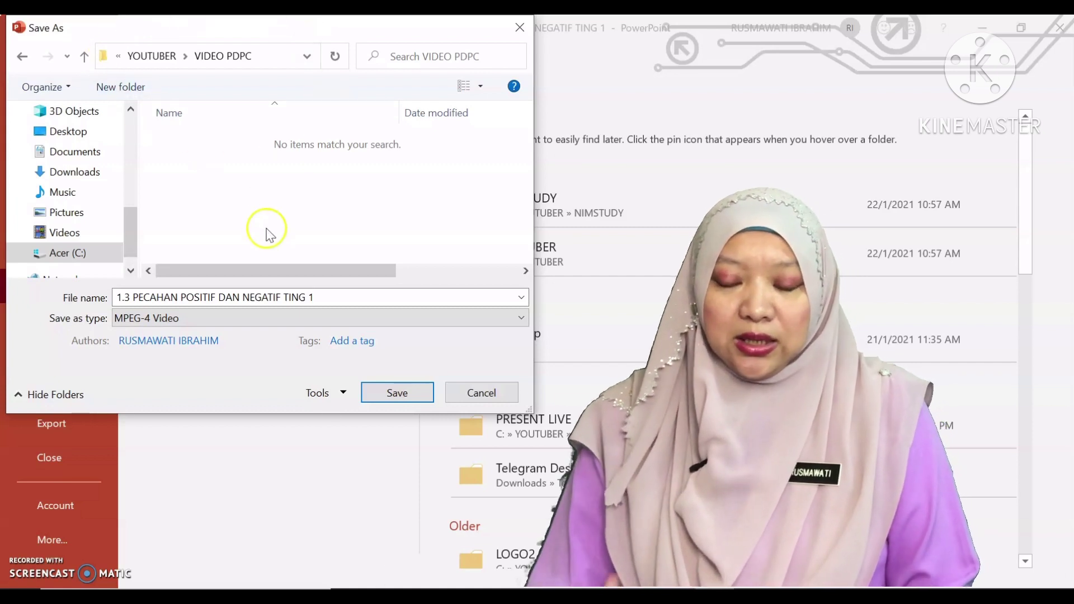
{"action": "left_click", "coordinate": [331, 298]}
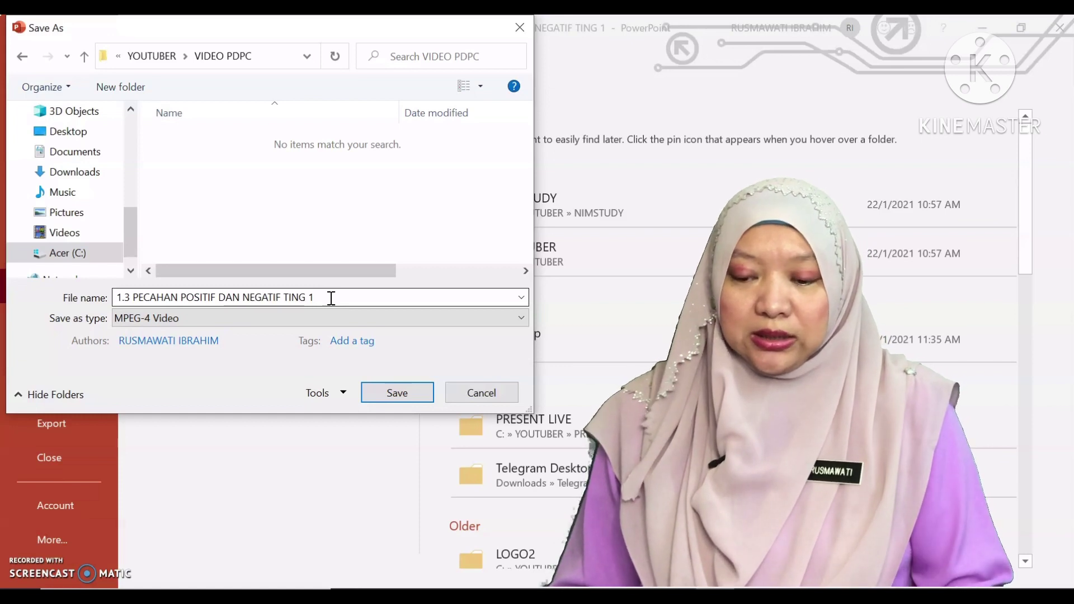
{"action": "left_click", "coordinate": [381, 325]}
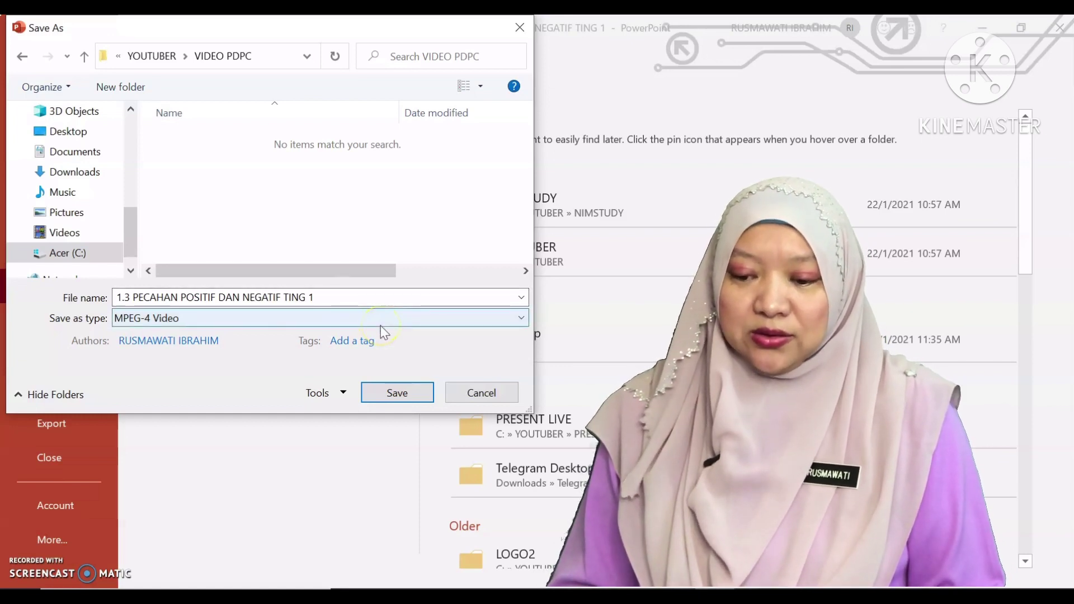
Save the MP4 video, then answer No to the export-abort warning when closing.
{"action": "left_click", "coordinate": [390, 393]}
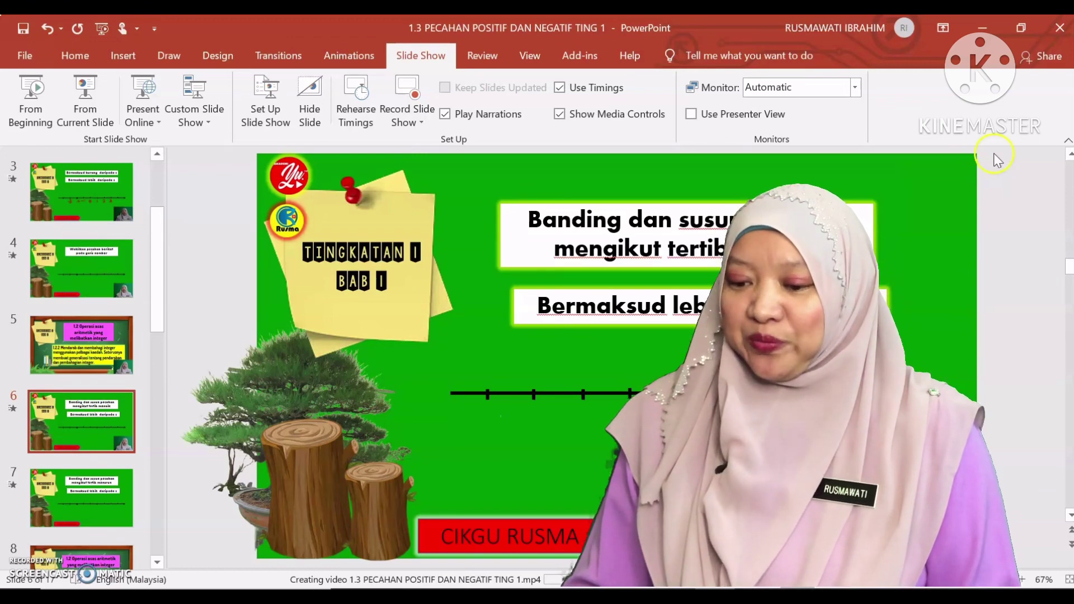
{"action": "left_click", "coordinate": [1060, 28]}
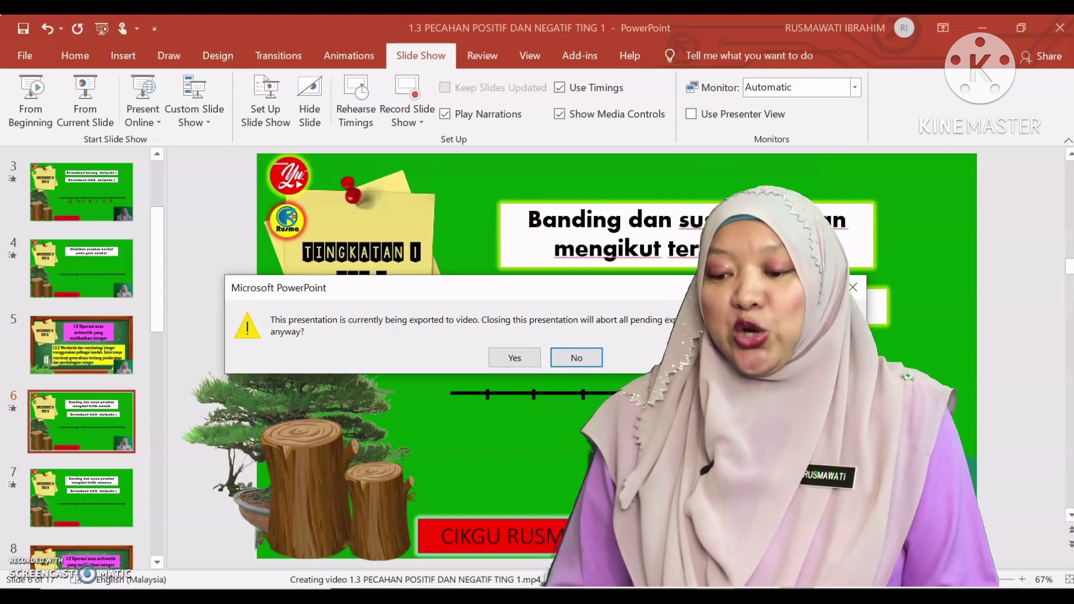
{"action": "left_click", "coordinate": [578, 361]}
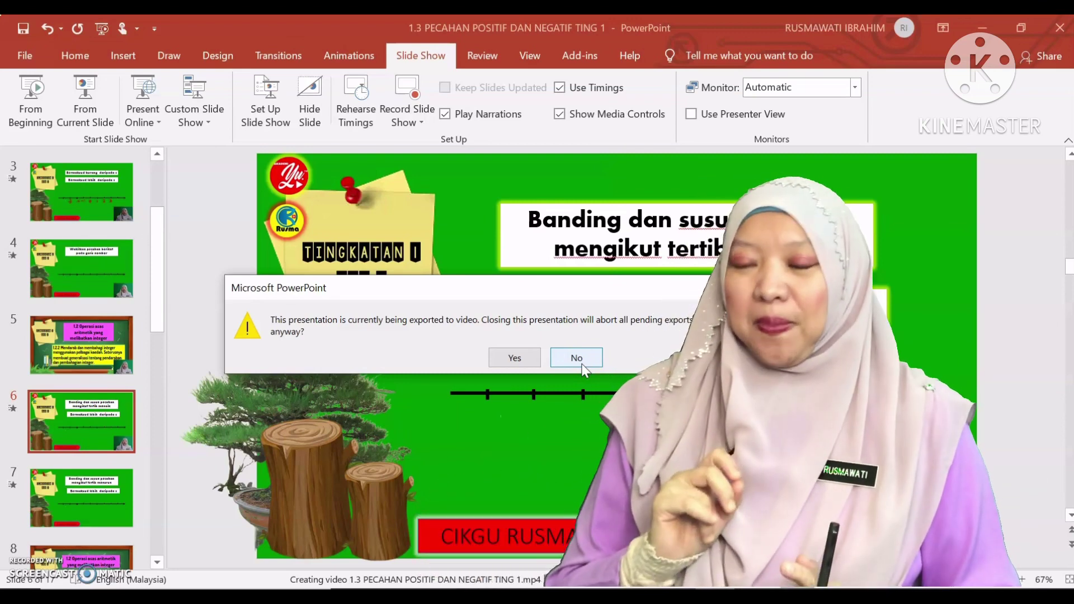
{"action": "left_click", "coordinate": [582, 363]}
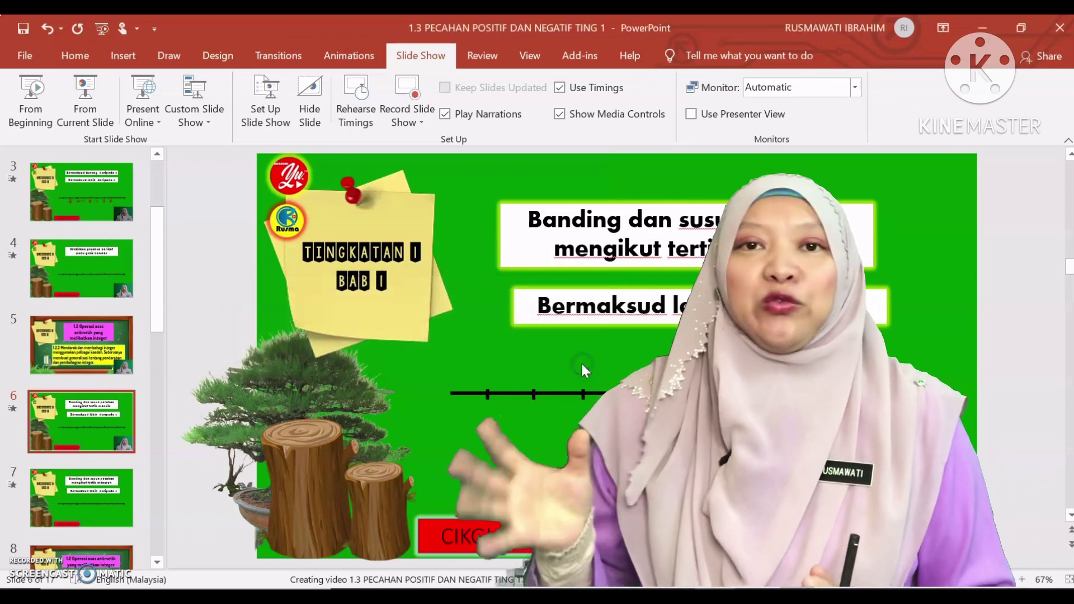
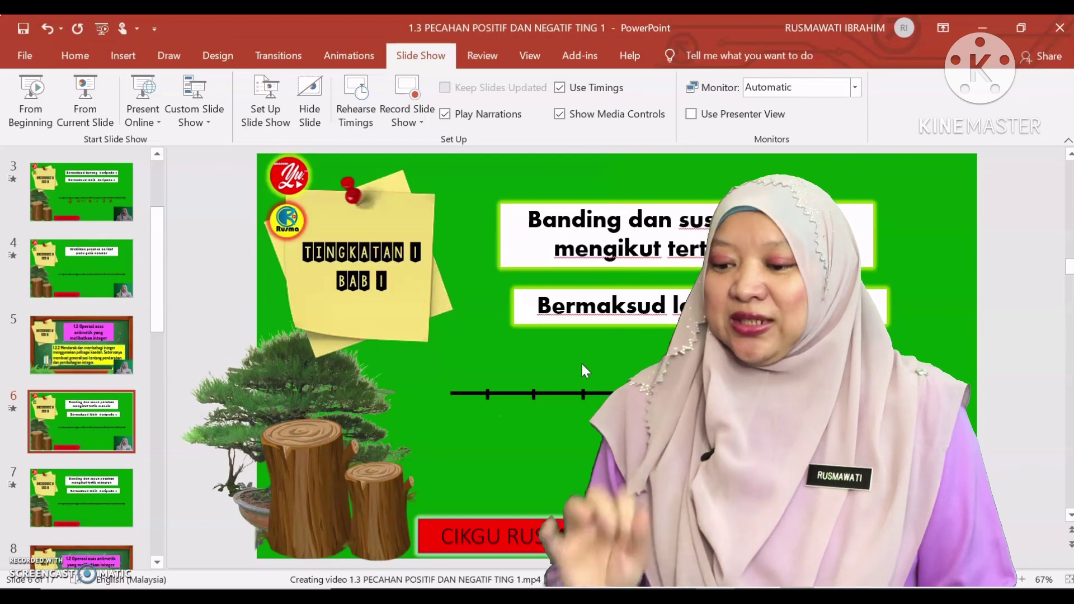
Minimize PowerPoint while the MP4 export runs, revealing the desktop.
{"action": "left_click", "coordinate": [982, 27]}
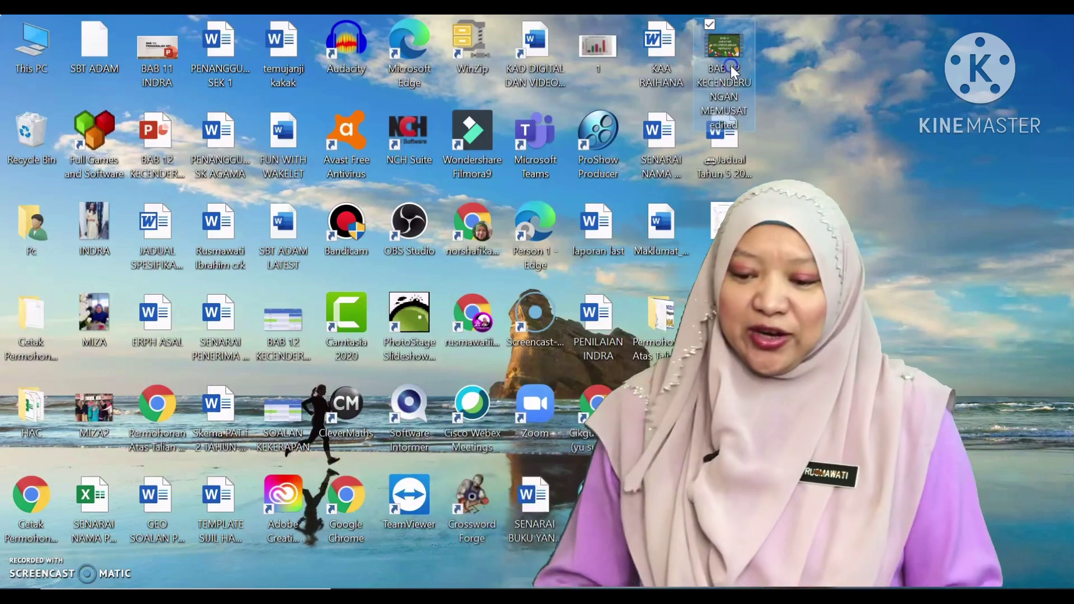
{"action": "double_click", "coordinate": [730, 65]}
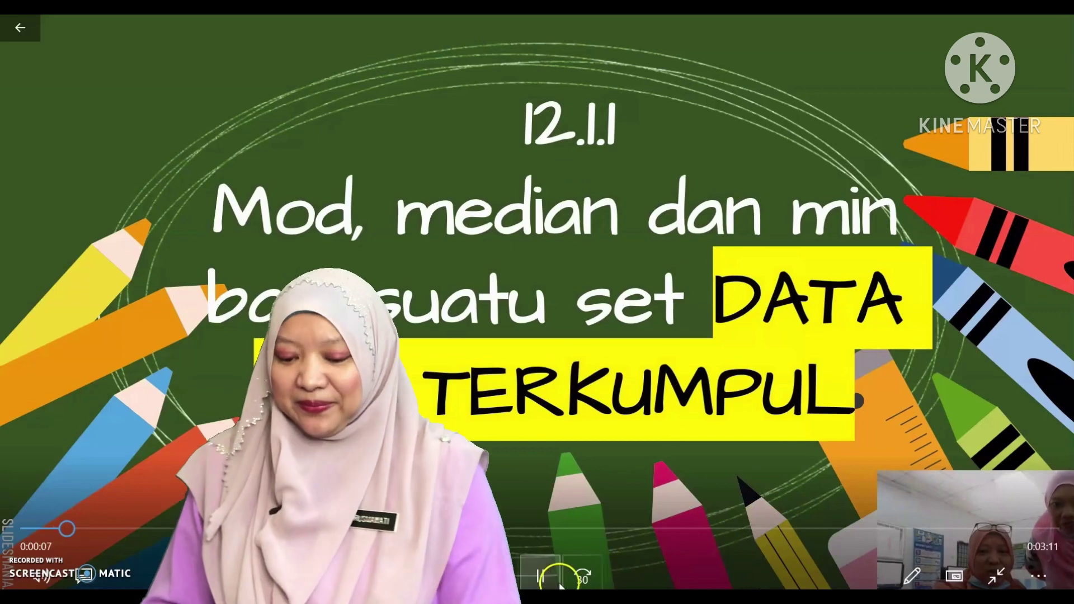
{"action": "left_click", "coordinate": [544, 576]}
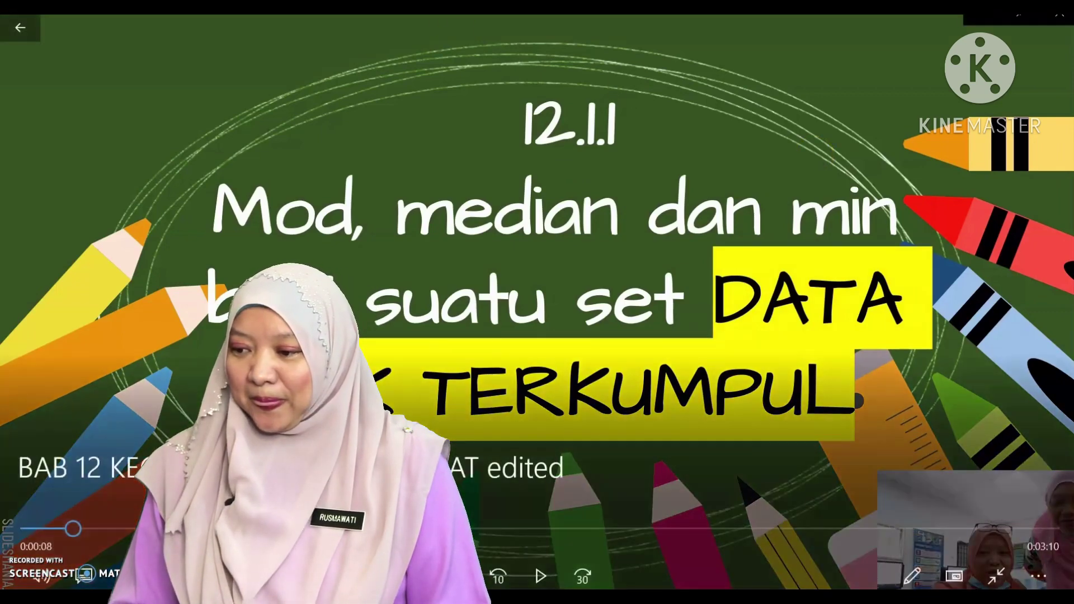
{"action": "left_click", "coordinate": [23, 28]}
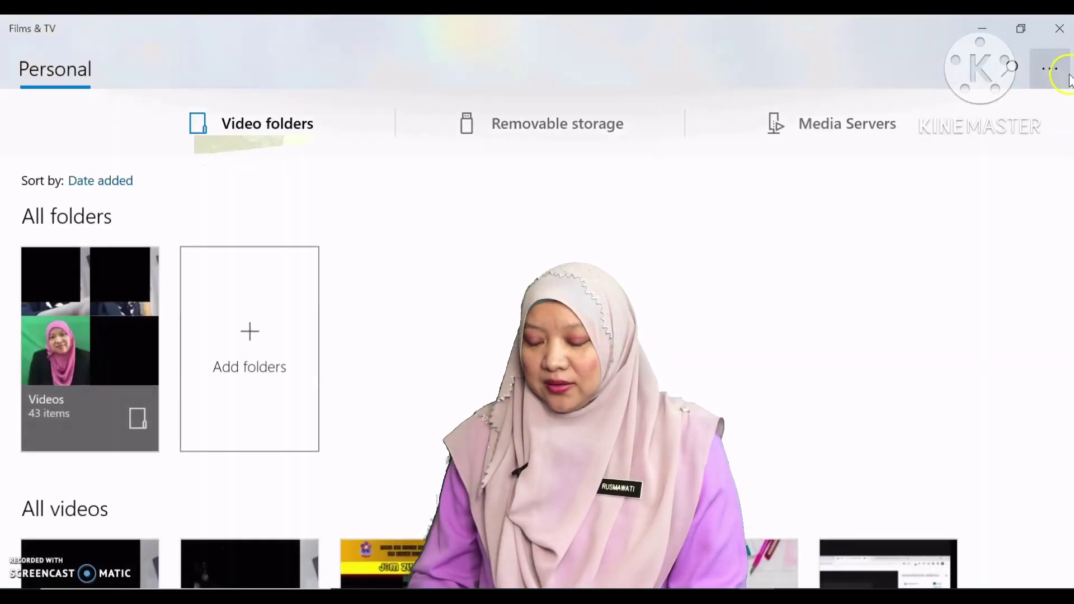
{"action": "left_click", "coordinate": [1060, 29]}
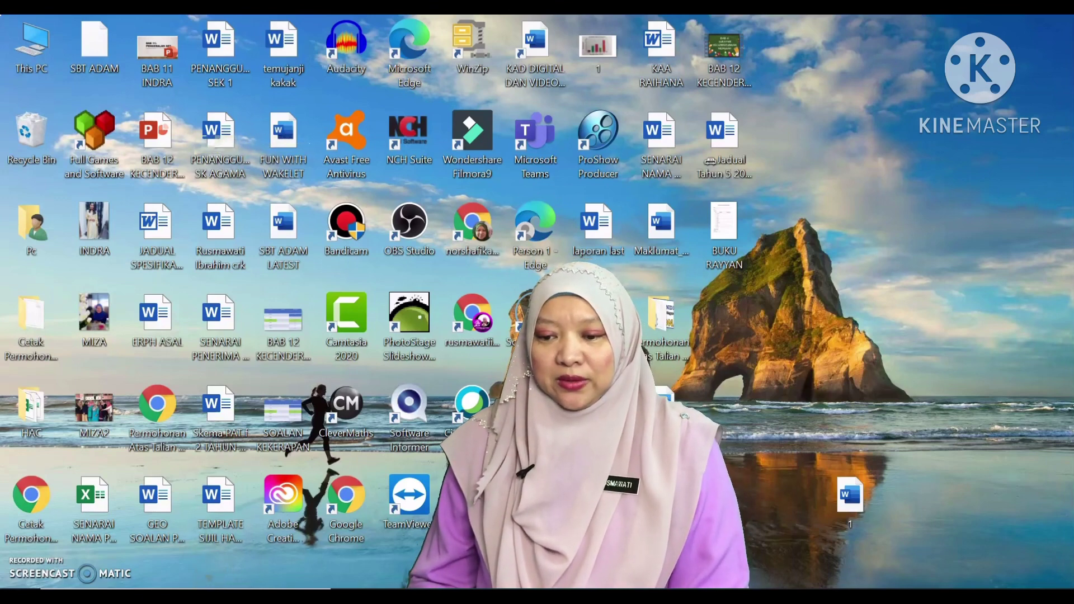
Browse This PC > YOUTUBER > VIDEO PDPC and select the exported lesson video.
{"action": "double_click", "coordinate": [43, 50]}
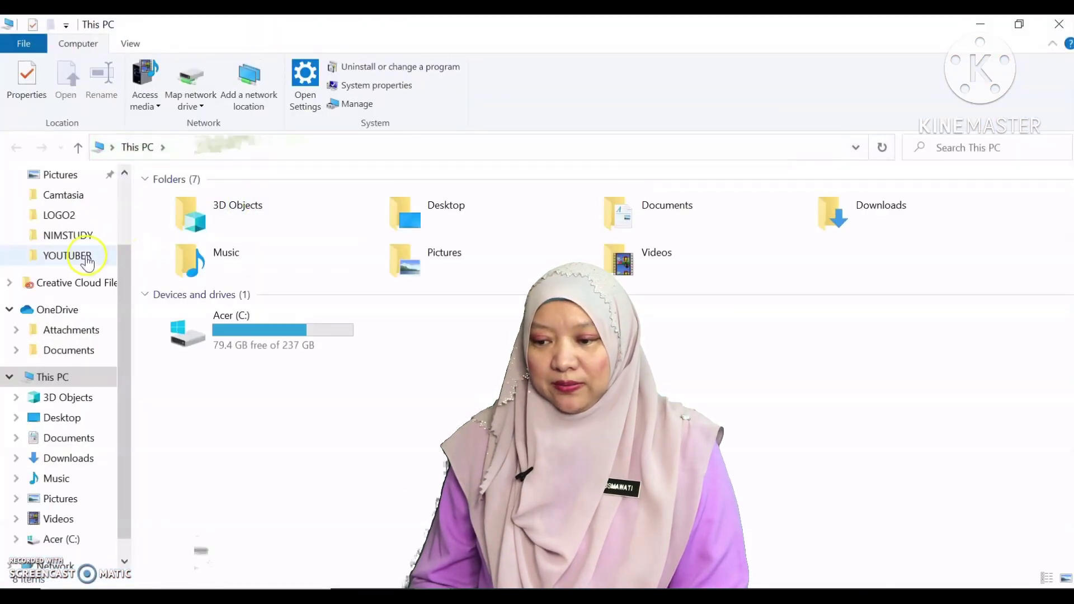
{"action": "left_click", "coordinate": [87, 256]}
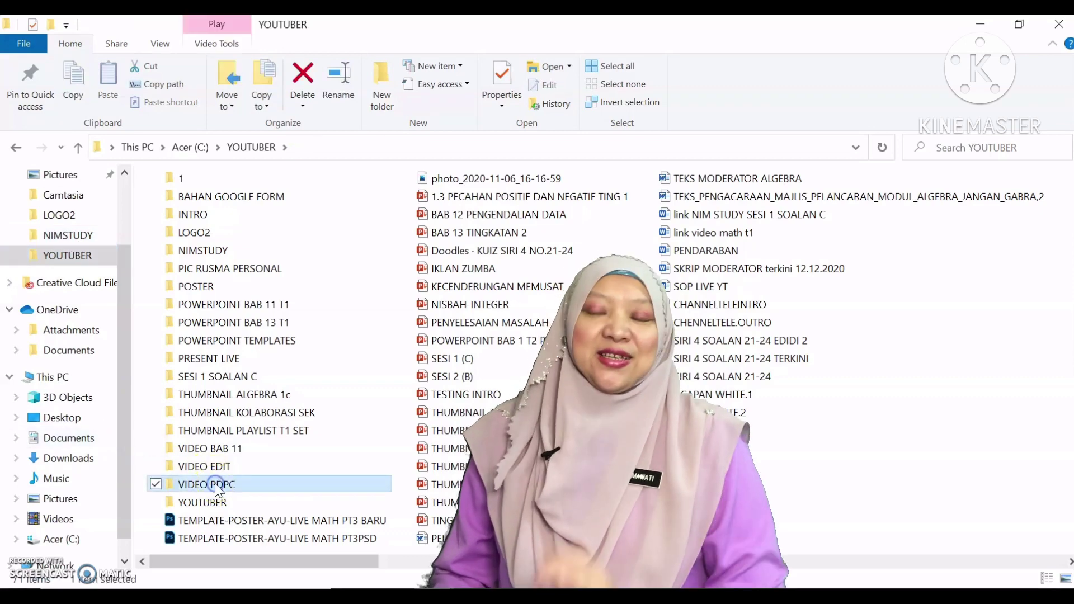
{"action": "double_click", "coordinate": [215, 483]}
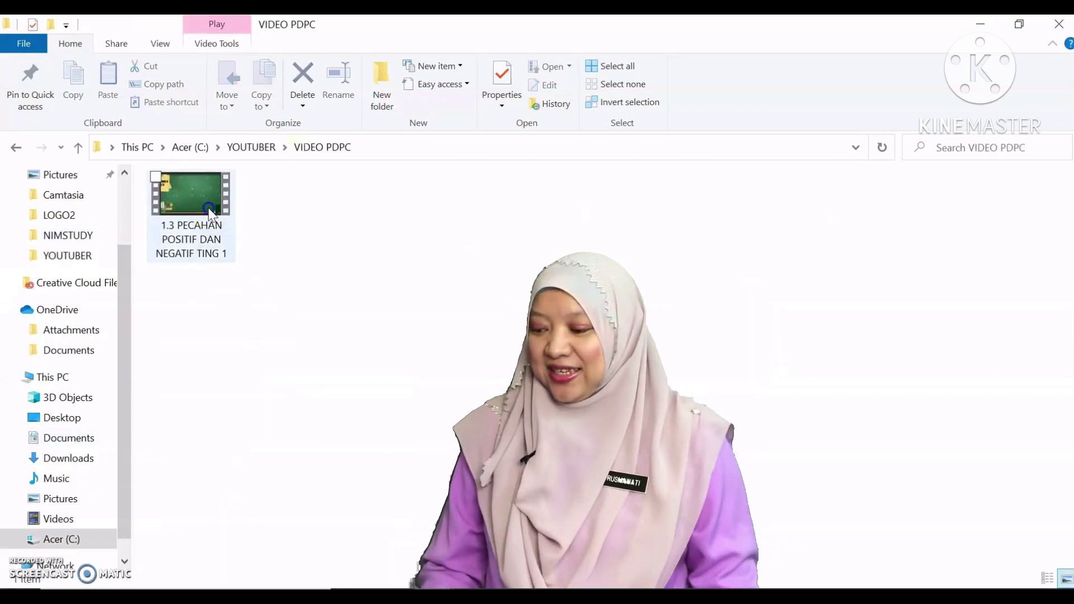
{"action": "left_click", "coordinate": [208, 207]}
Play '1.3 PECAHAN POSITIF DAN NEGATIF TING 1' in Films & TV and raise the volume.
{"action": "double_click", "coordinate": [208, 207]}
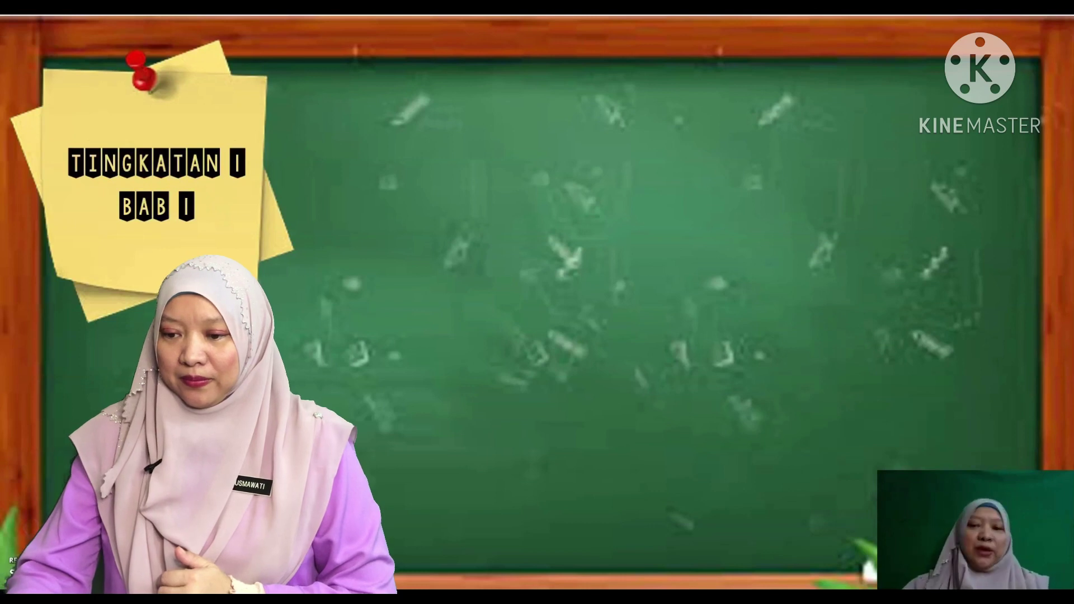
{"action": "key", "text": "XF86AudioLowerVolume"}
{"action": "key", "text": "XF86AudioRaiseVolume"}
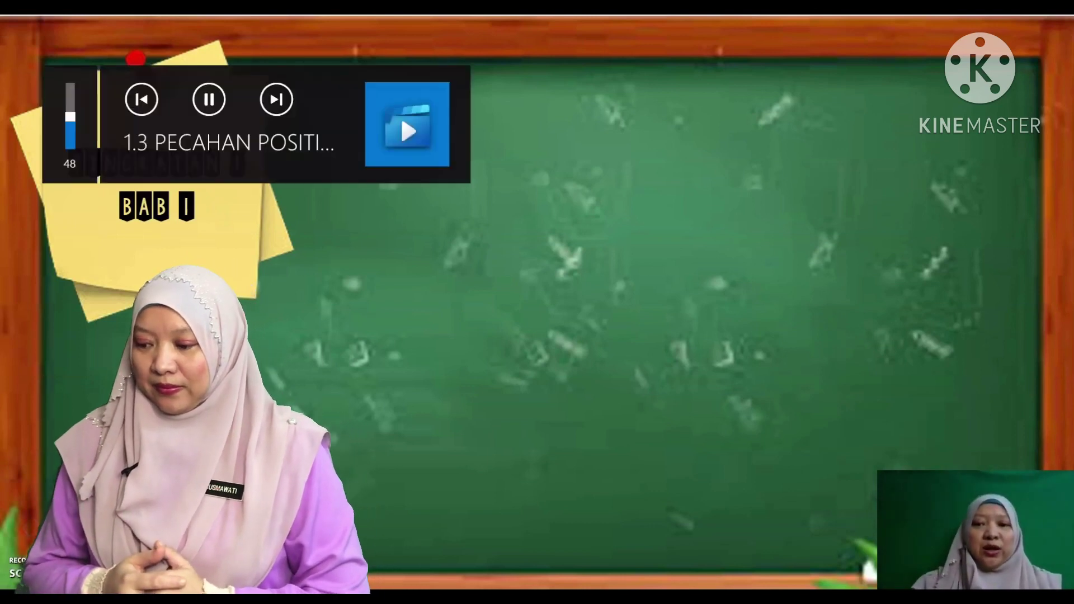
{"action": "key", "text": "XF86AudioRaiseVolume"}
{"action": "key", "text": "XF86AudioRaiseVolume"}
{"action": "key", "text": "XF86AudioRaiseVolume"}
{"action": "key", "text": "XF86AudioRaiseVolume"}
{"action": "key", "text": "XF86AudioRaiseVolume"}
{"action": "key", "text": "XF86AudioRaiseVolume"}
{"action": "key", "text": "XF86AudioRaiseVolume"}
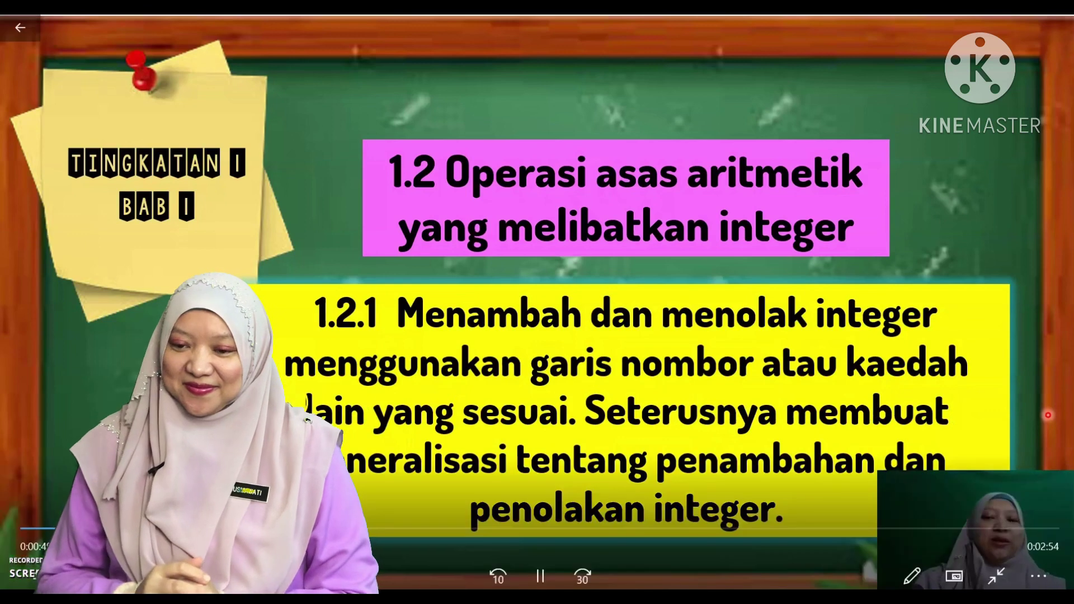
Skip near the end, scrub back to about 0:03:03, and pause playback at 3:06.
{"action": "left_click", "coordinate": [925, 529]}
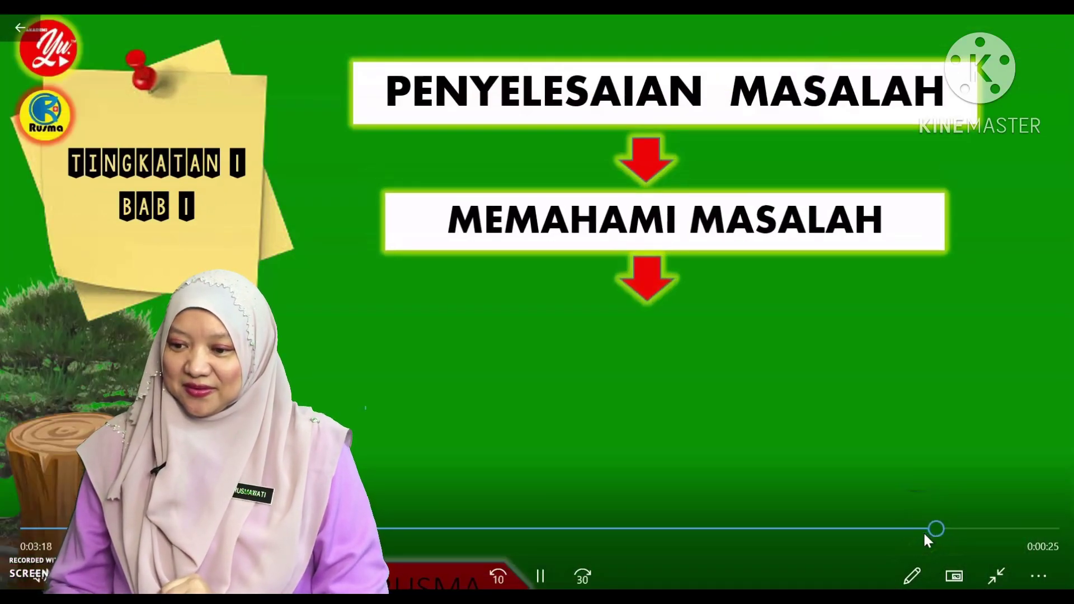
{"action": "left_click_drag", "start_coordinate": [979, 531], "coordinate": [871, 529]}
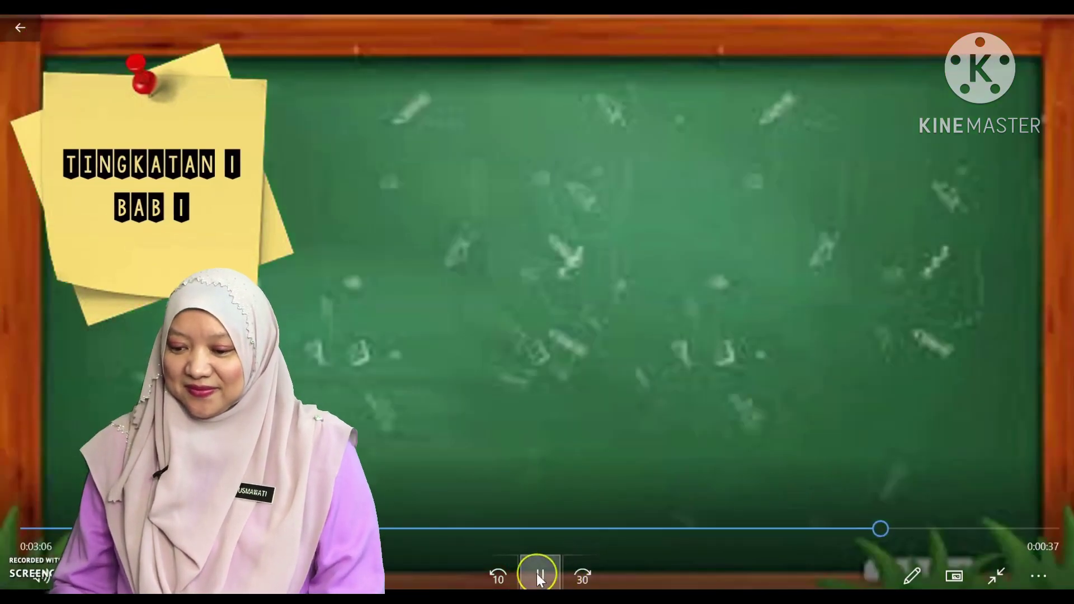
{"action": "left_click", "coordinate": [536, 573]}
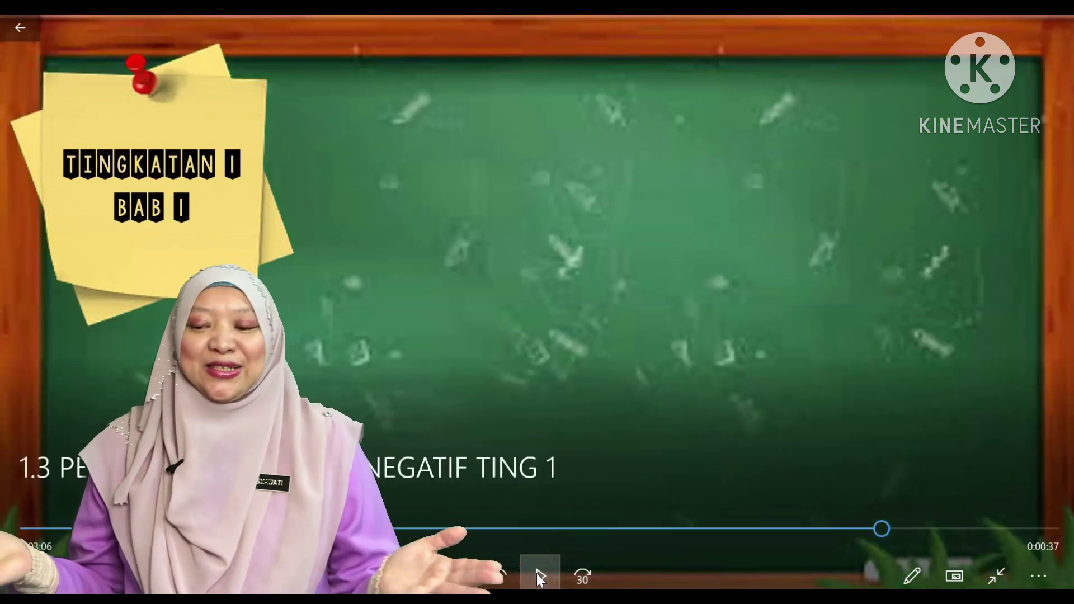